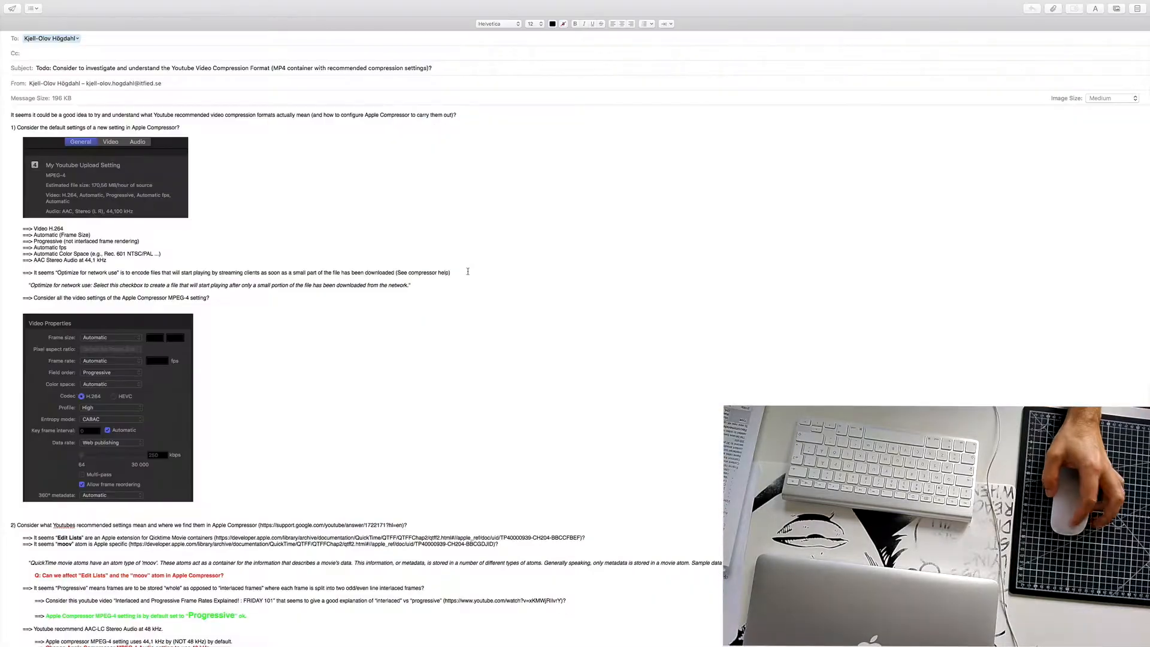
# Step: Switch to Compressor and review YouTube's recommended upload settings for container, audio codec, video codec, frame rate and bitrate
pyautogui.hotkey('ctrl', 'Right')
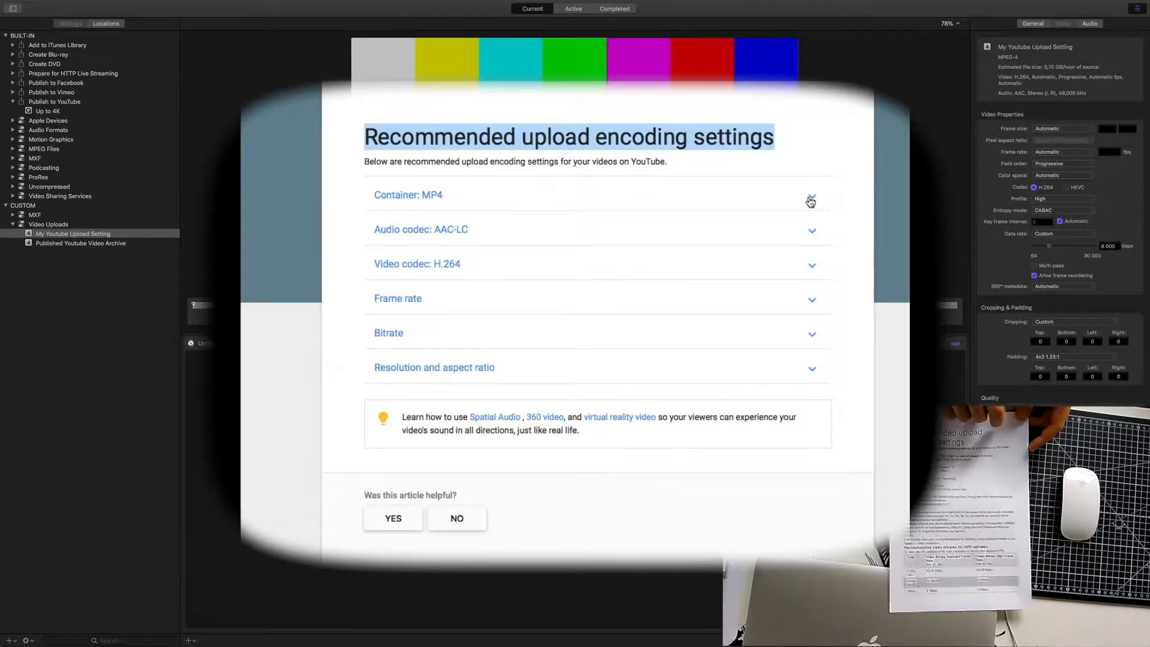
pyautogui.click(811, 199)
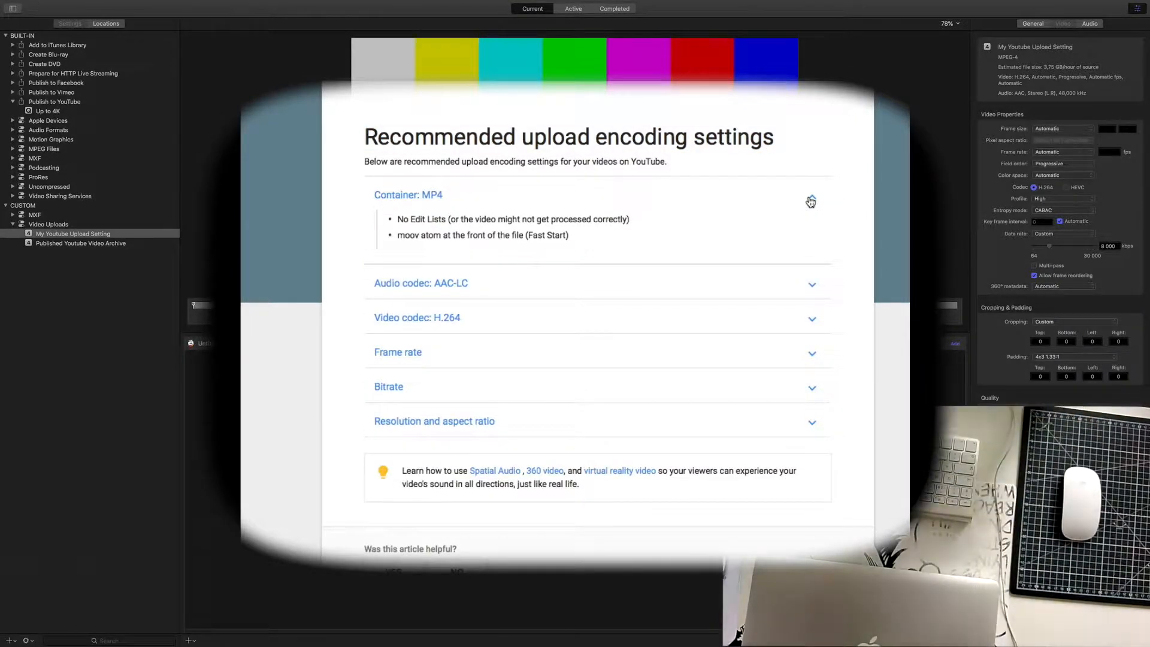
pyautogui.click(811, 199)
pyautogui.click(813, 231)
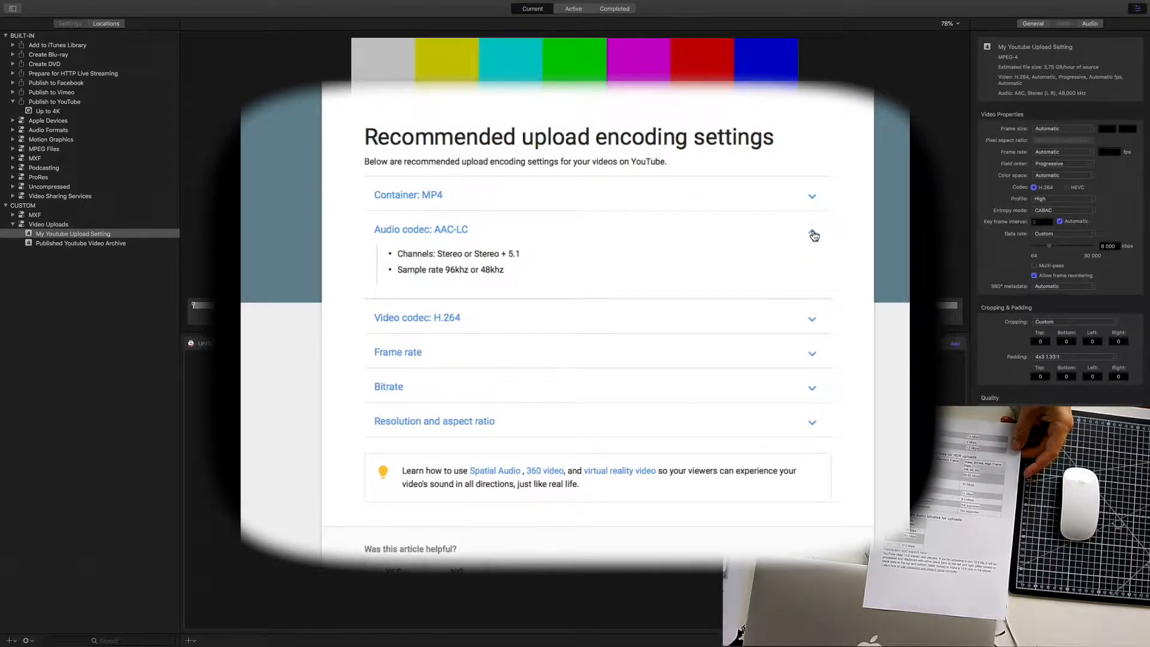
pyautogui.click(813, 234)
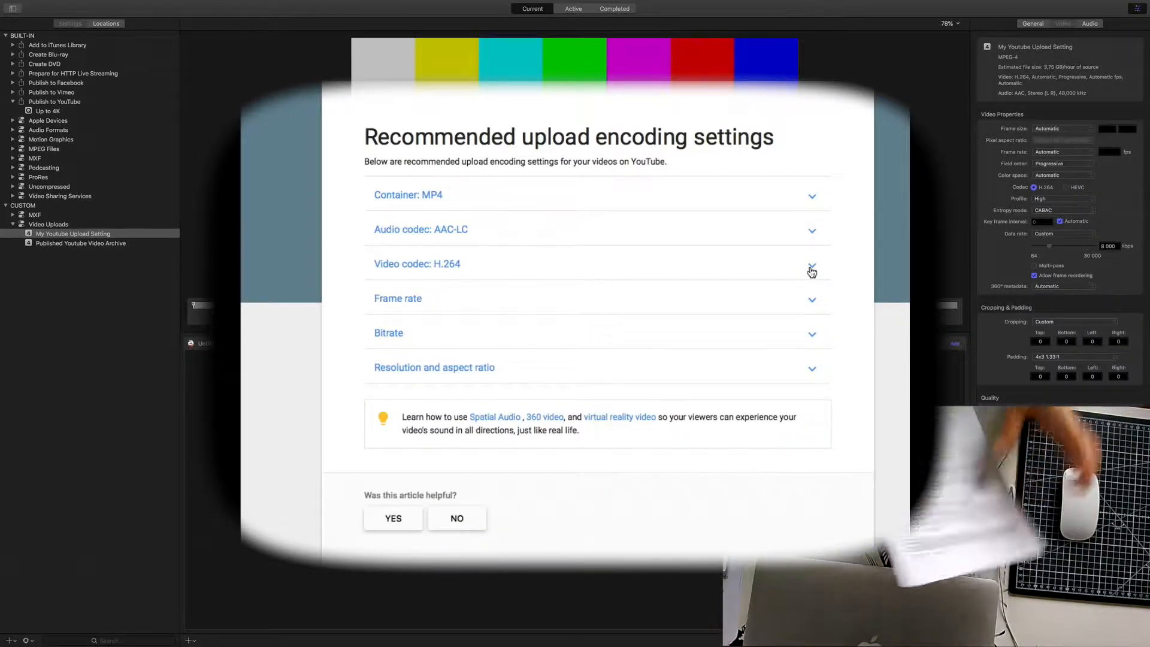
pyautogui.click(812, 269)
pyautogui.click(812, 270)
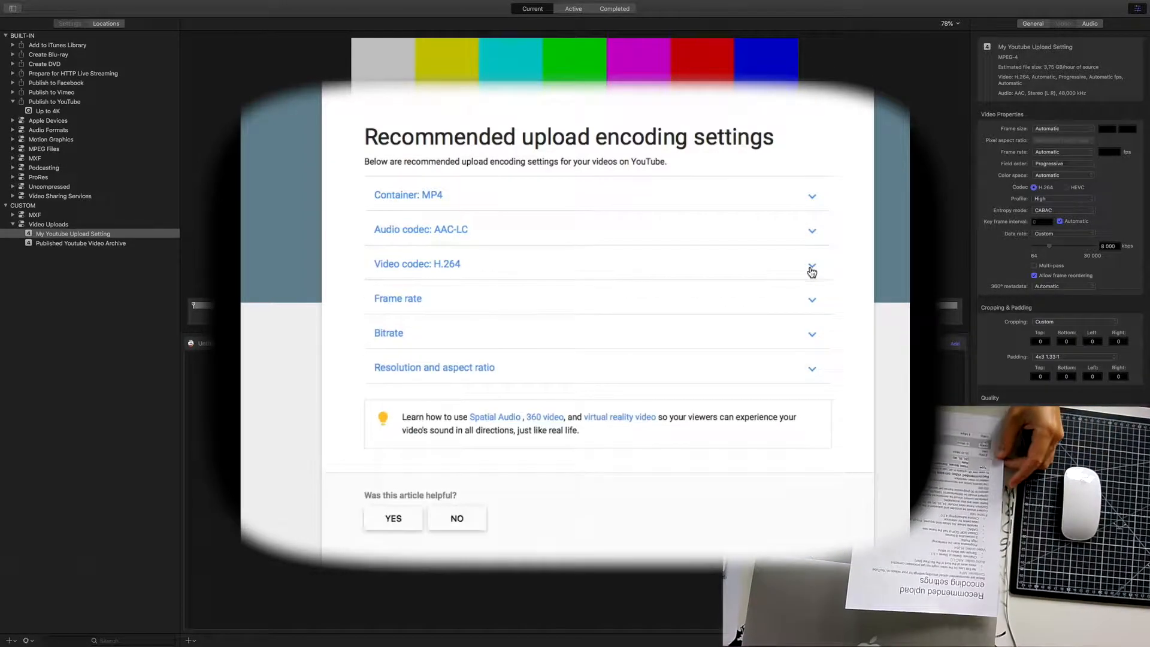
pyautogui.click(812, 300)
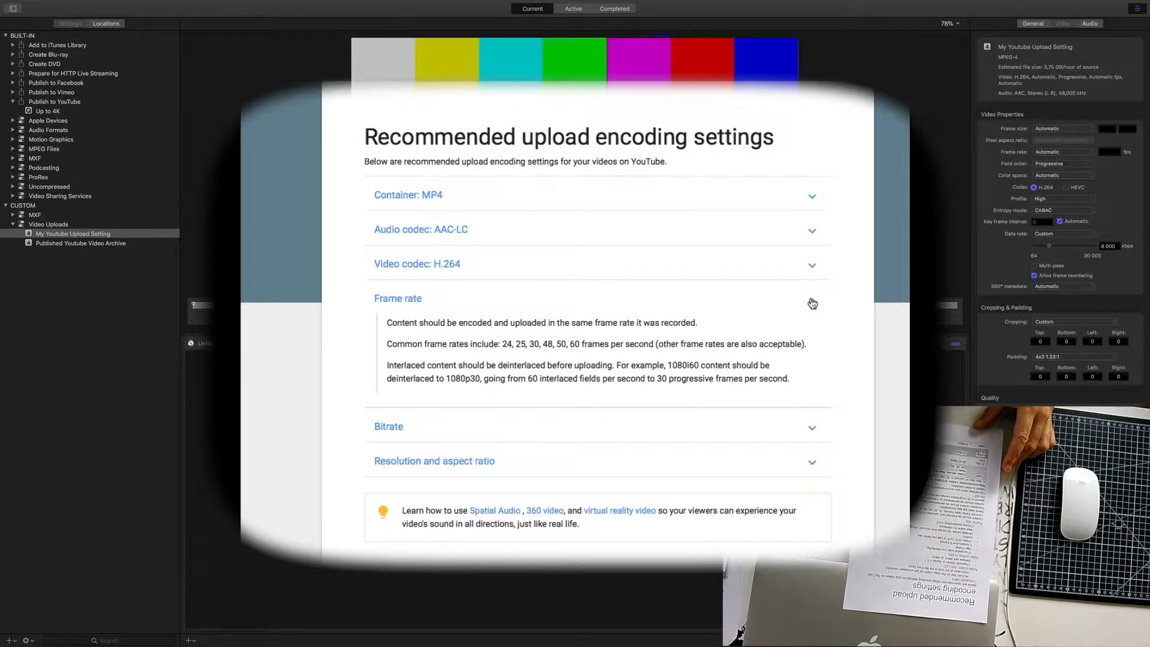
pyautogui.click(813, 304)
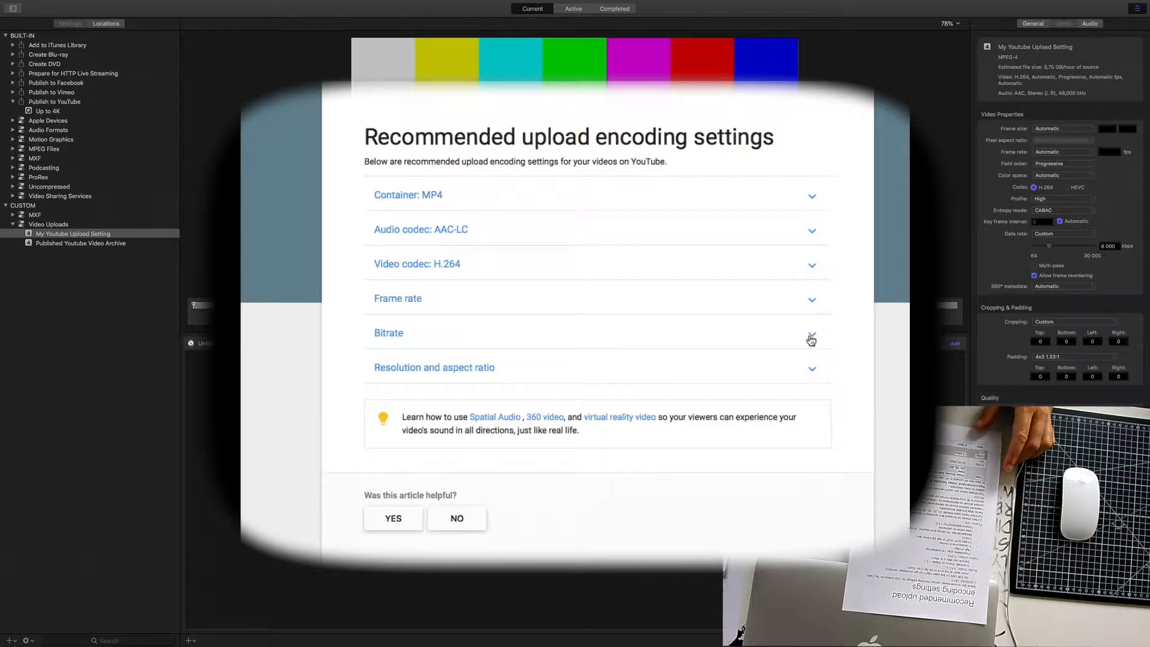
pyautogui.click(811, 339)
pyautogui.scroll(-5, 773, 418)
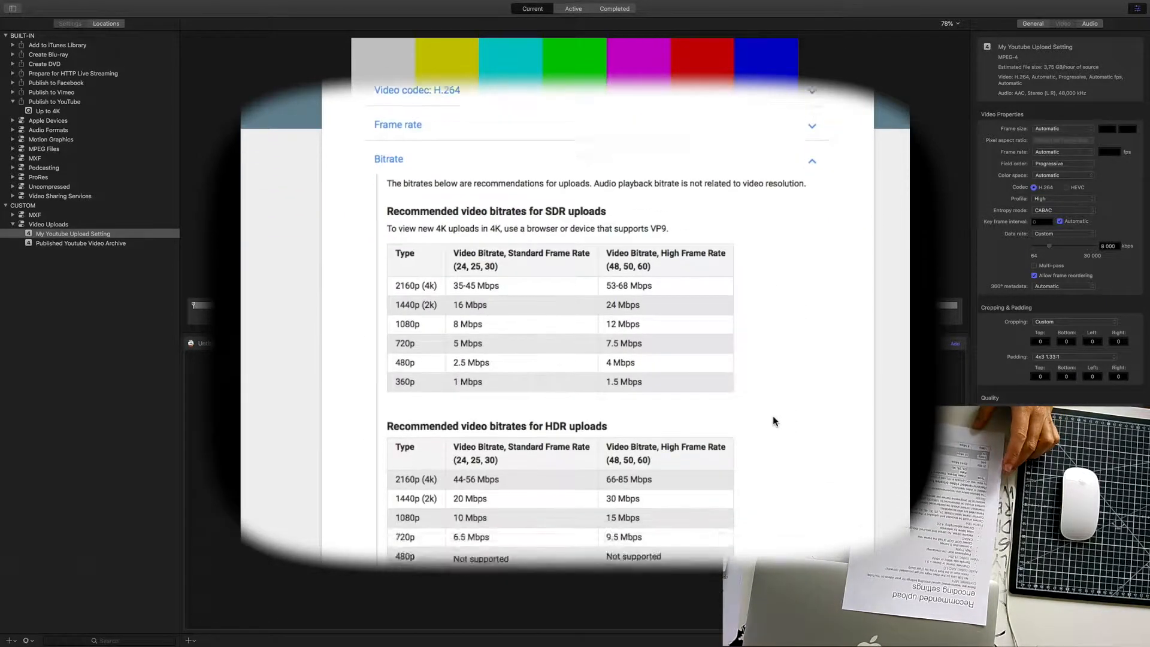
pyautogui.scroll(1, 774, 418)
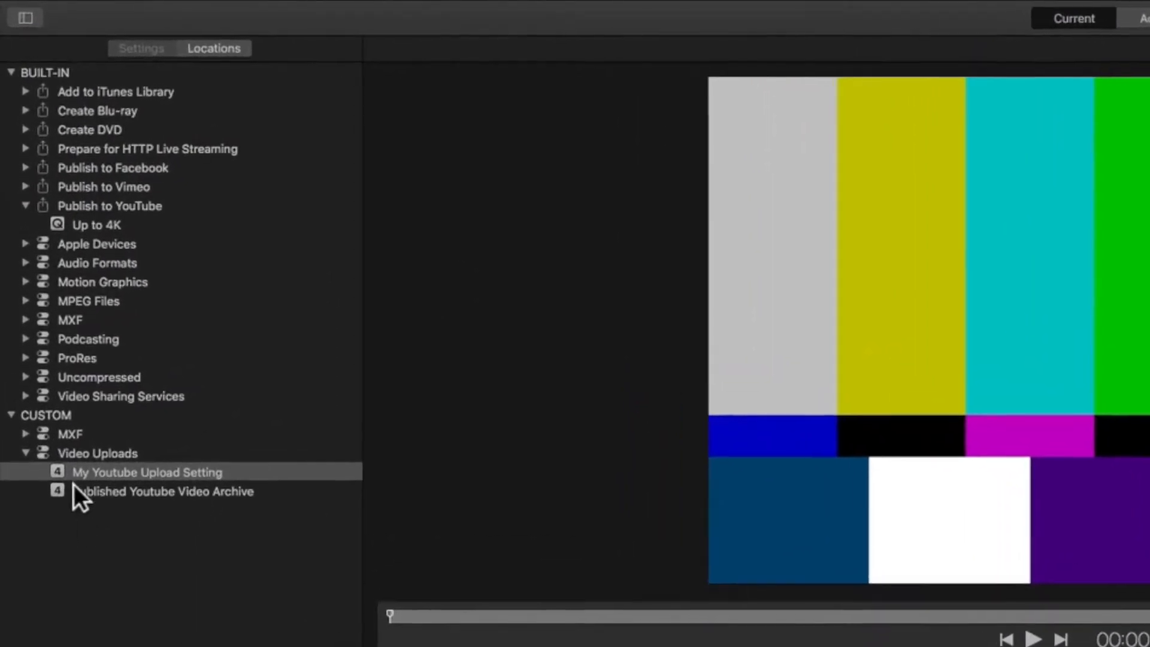
# Step: Select My Youtube Upload Setting in the custom Video Uploads group
pyautogui.click(69, 477)
pyautogui.click(71, 488)
pyautogui.click(68, 477)
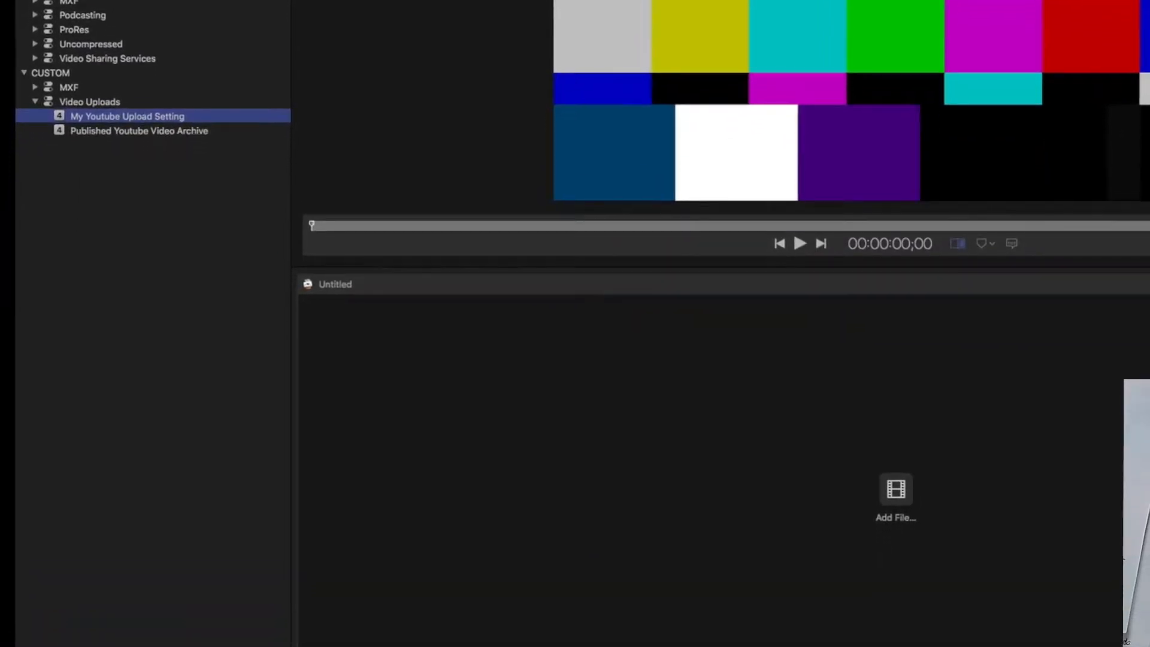
pyautogui.click(39, 633)
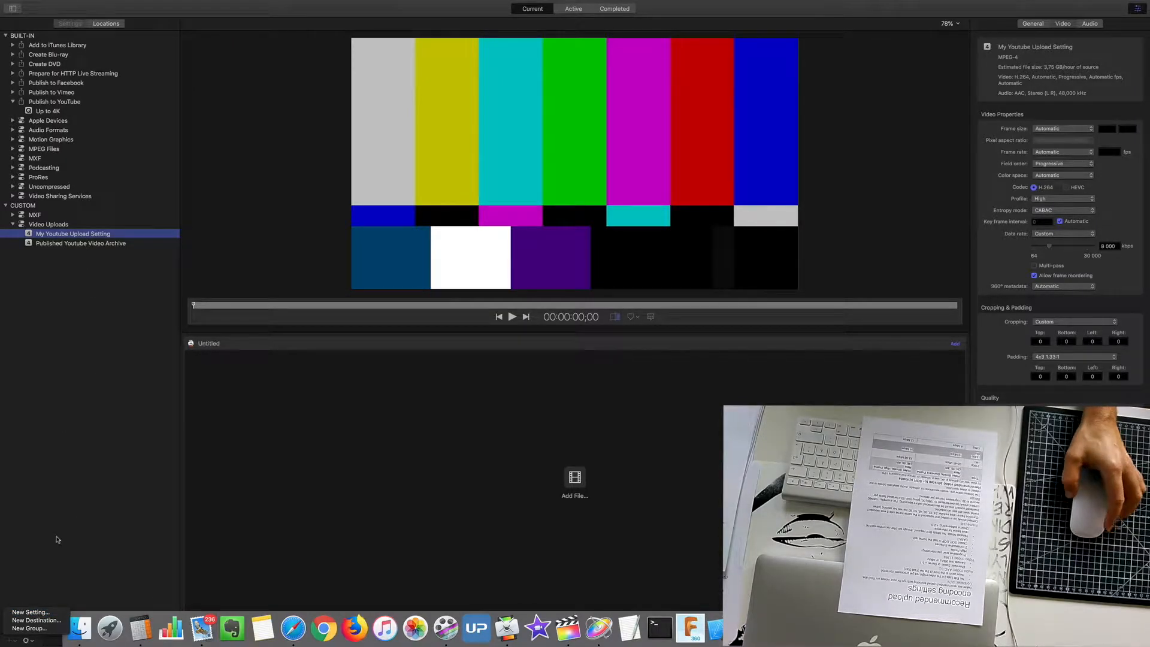
pyautogui.click(36, 616)
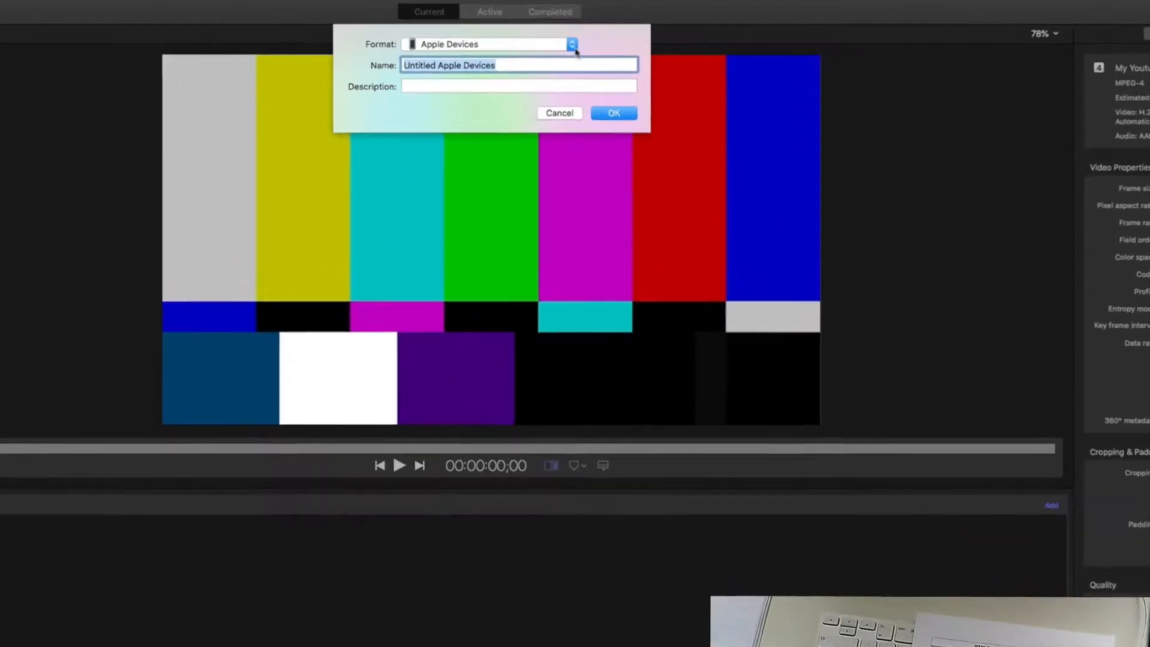
pyautogui.click(572, 45)
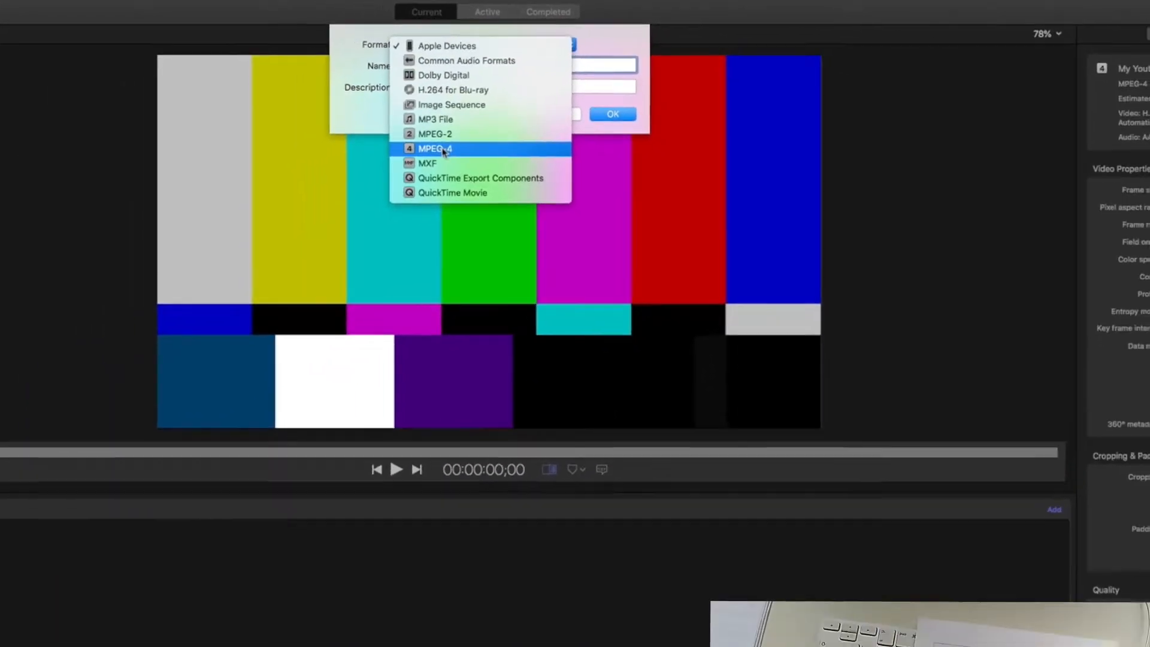
pyautogui.click(444, 149)
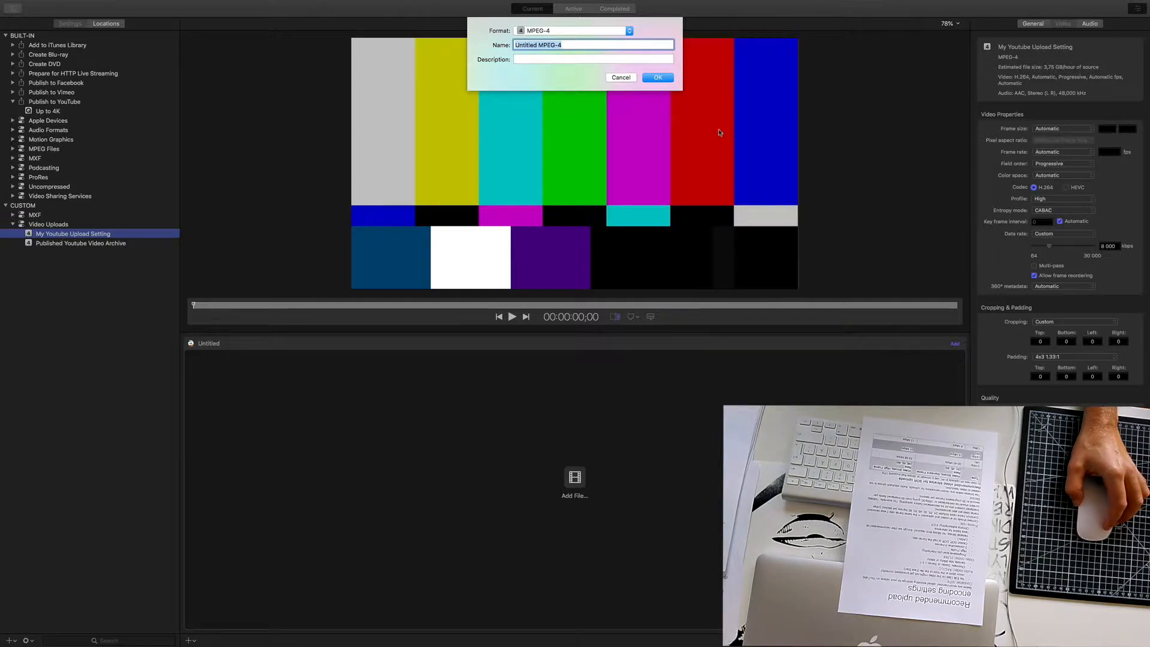
pyautogui.click(622, 78)
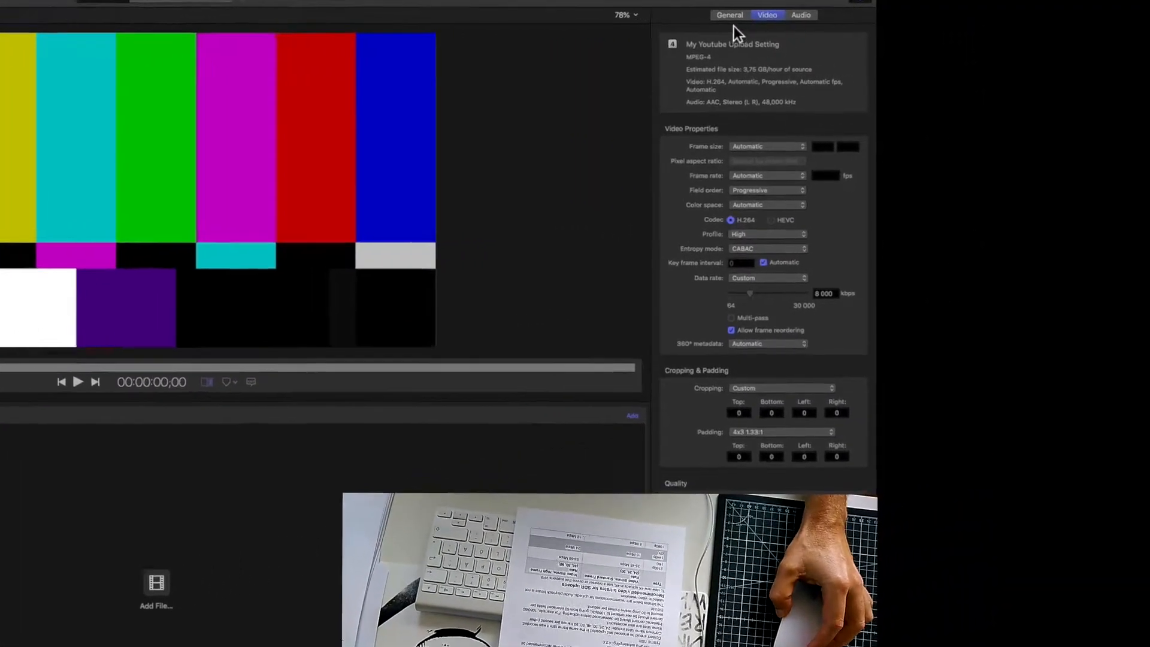
# Step: Review the upload setting's general and video properties, keeping color space on Automatic and checking the entropy mode choices
pyautogui.click(731, 16)
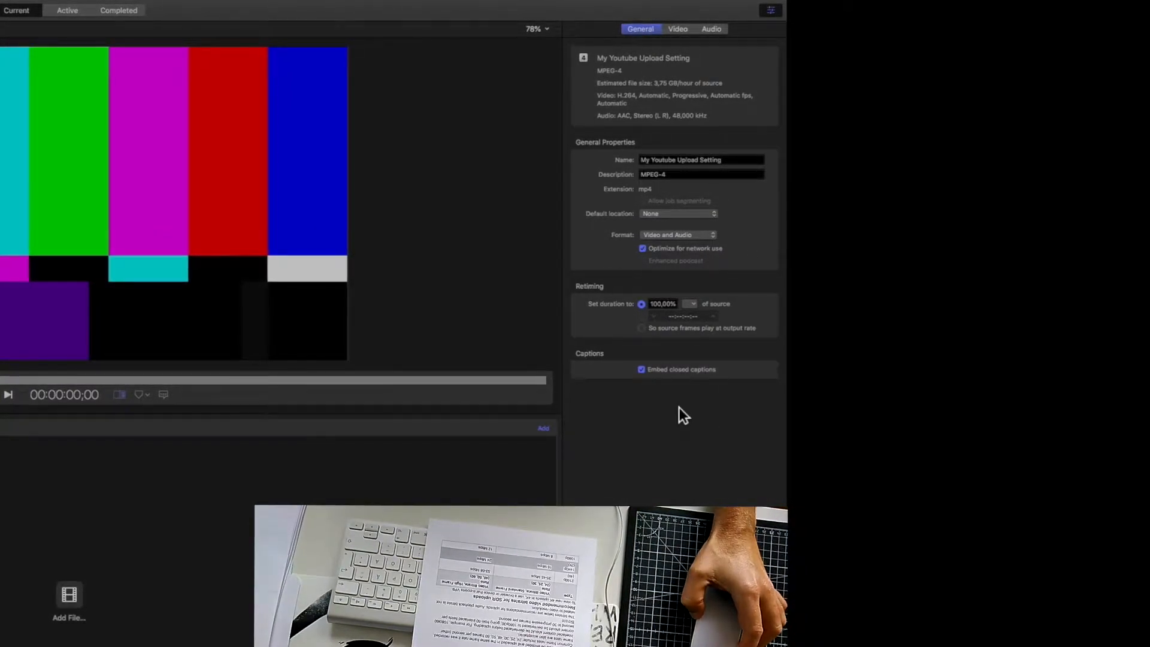
pyautogui.click(682, 31)
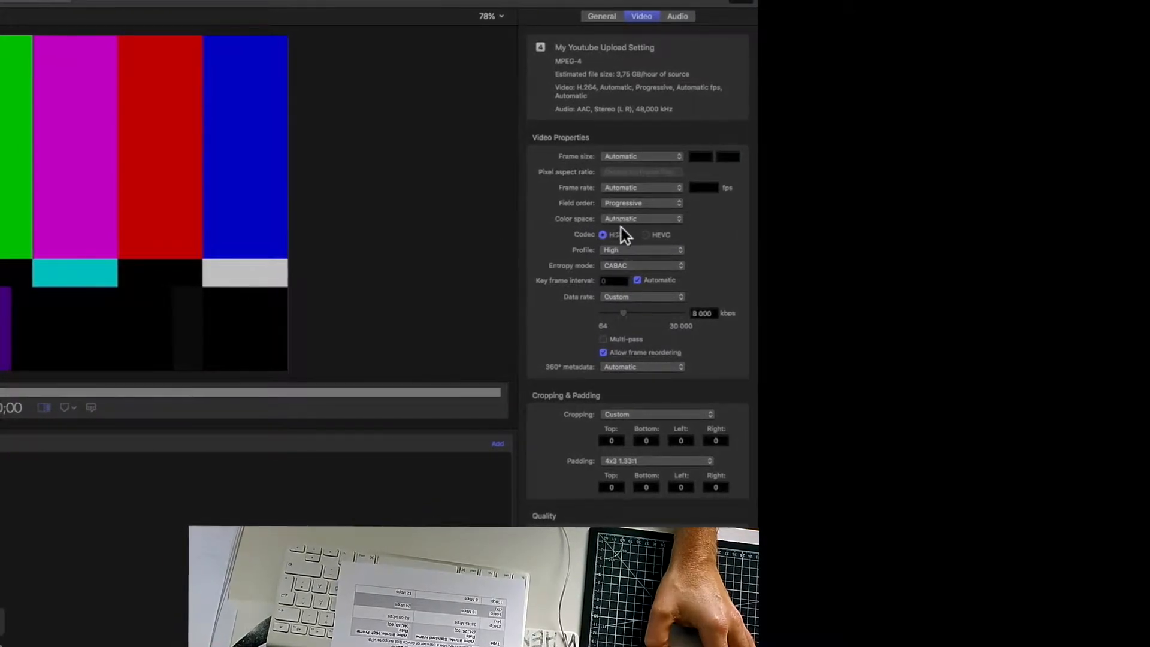
pyautogui.click(681, 220)
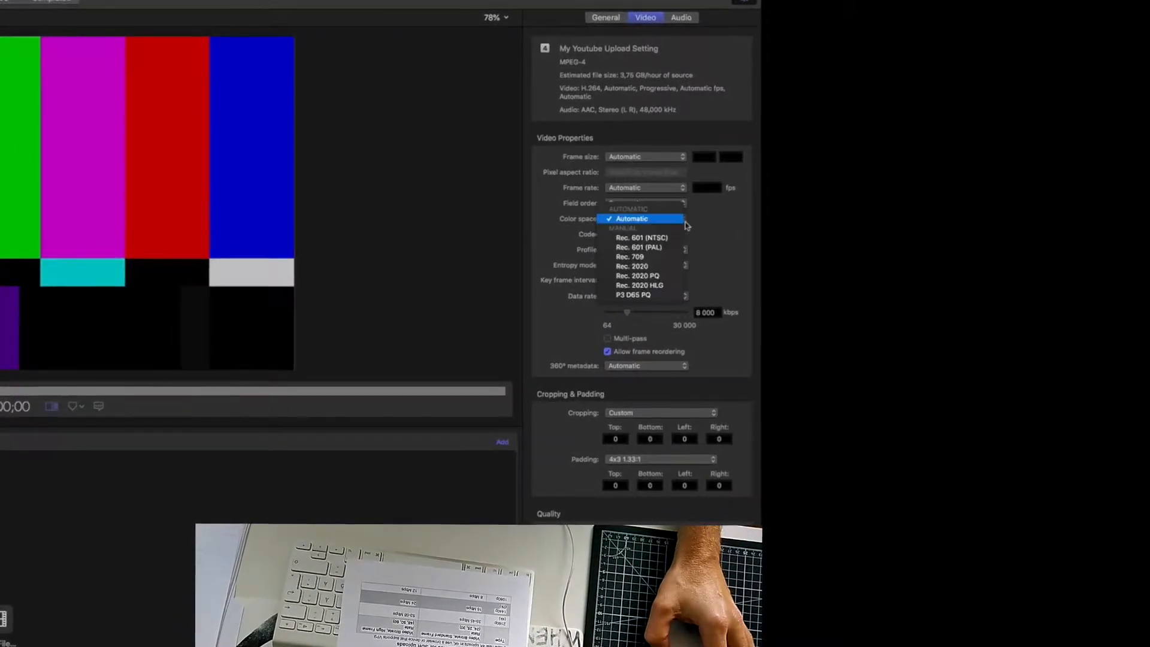
pyautogui.click(647, 223)
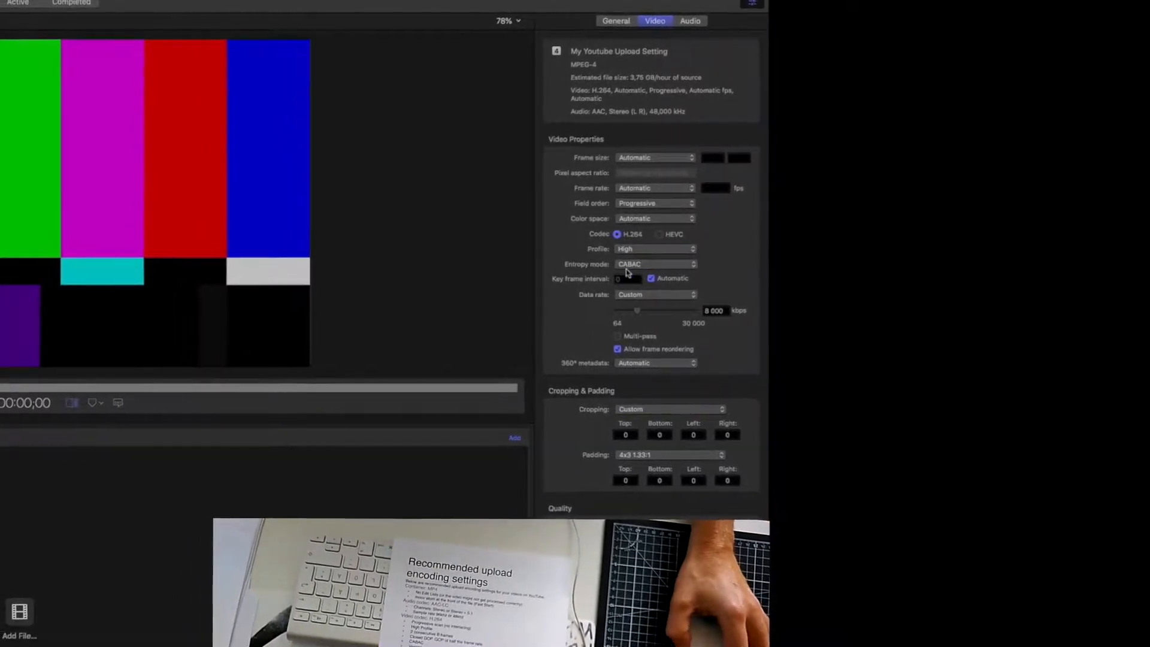
pyautogui.click(706, 263)
pyautogui.click(667, 264)
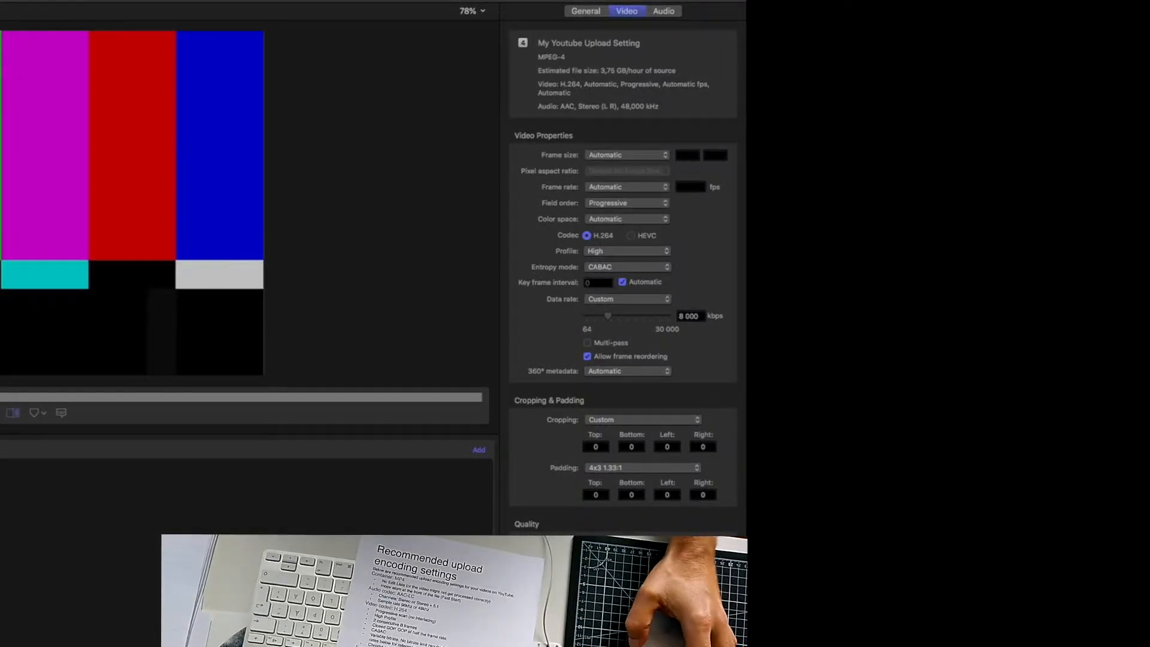
# Step: Check the upload setting's audio properties, keeping the sample rate at 48 kHz, and return to its general properties
pyautogui.click(665, 11)
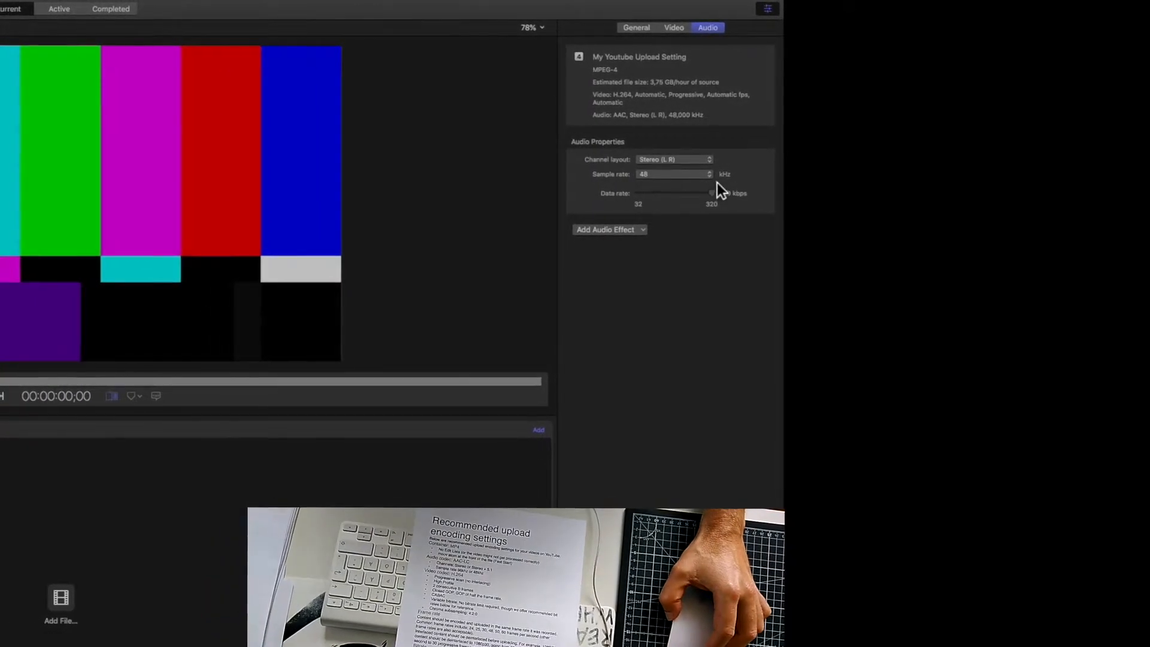
pyautogui.click(698, 175)
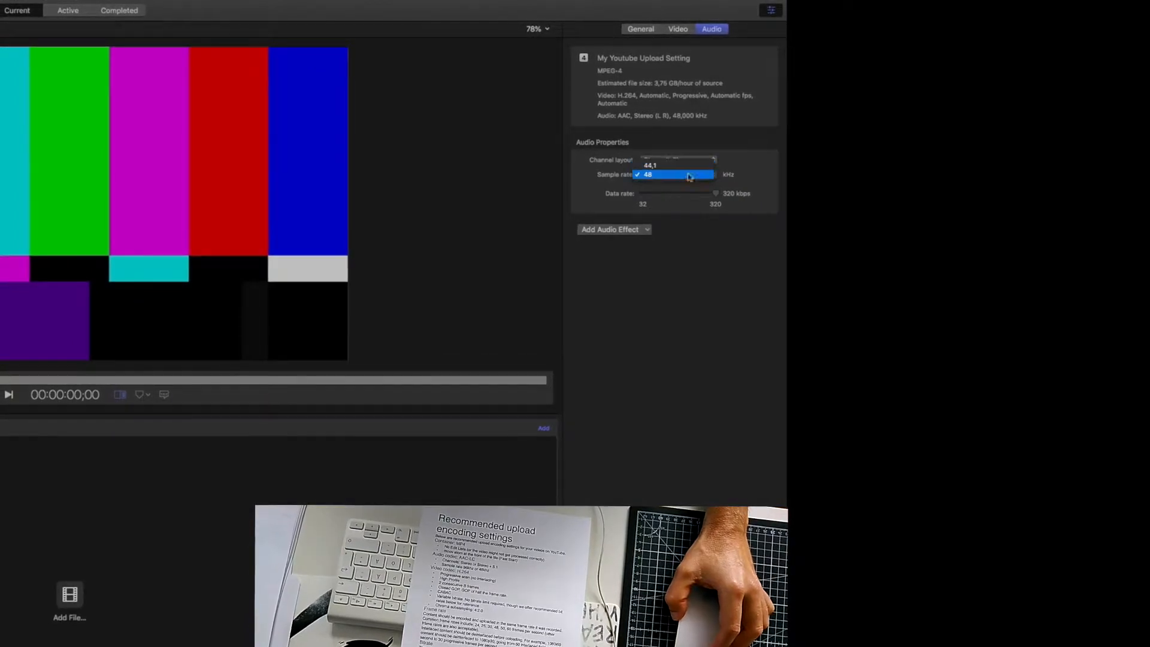
pyautogui.click(683, 176)
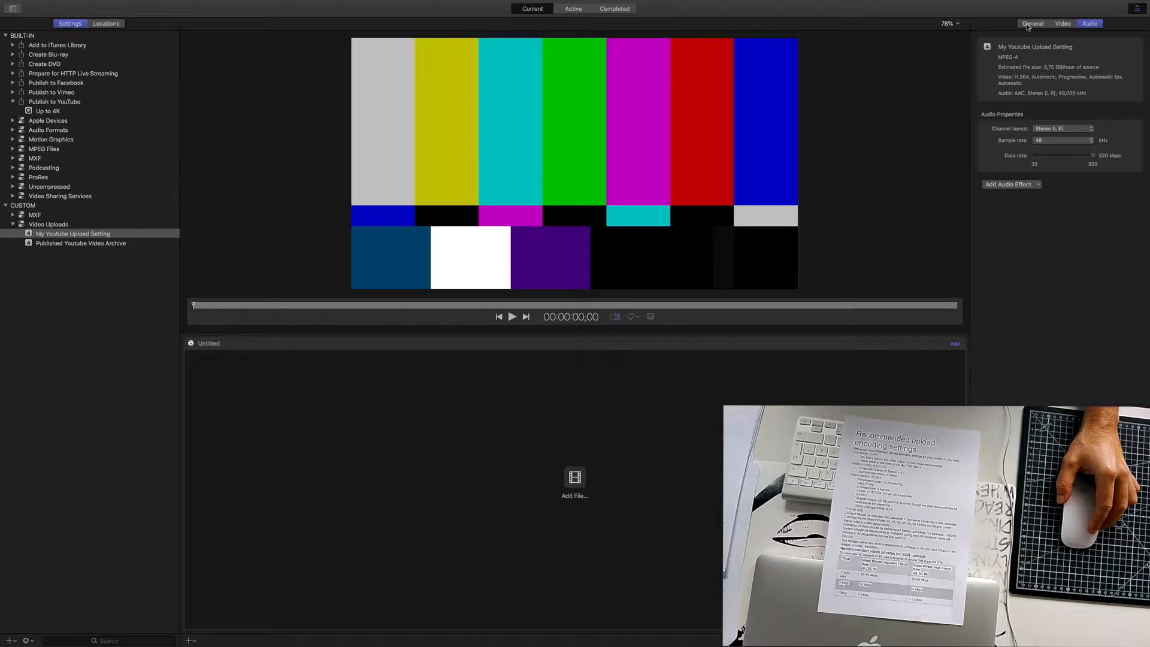
pyautogui.click(915, 48)
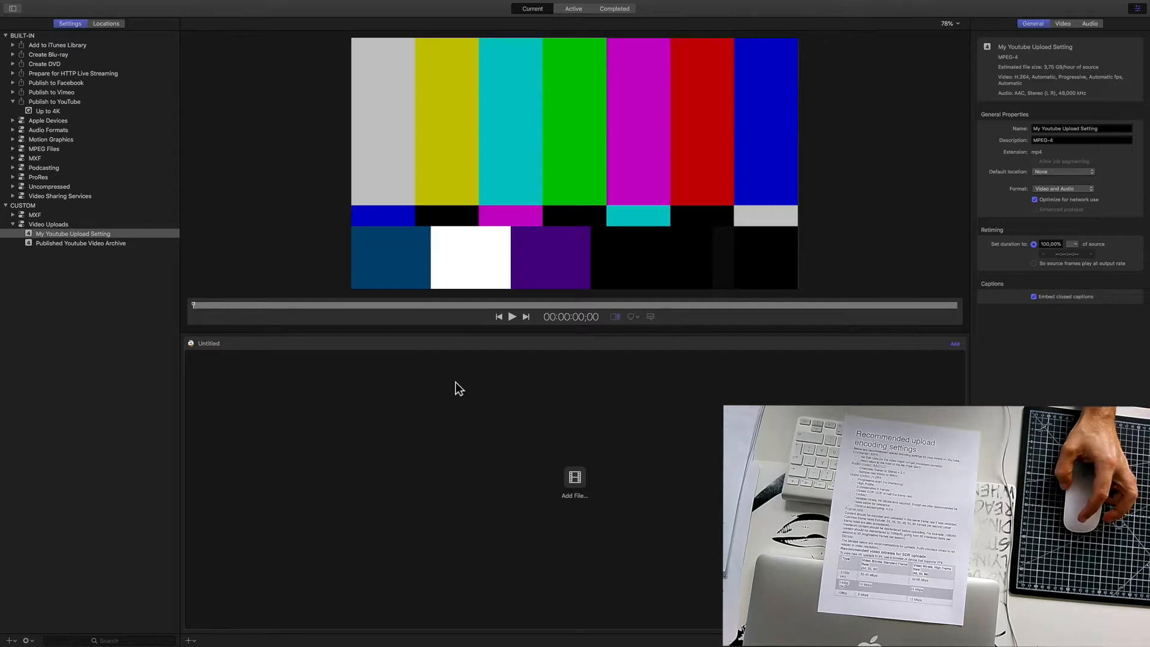
# Step: Switch to the Learning Fusion 360: Adding Sketch Constraints project in Final Cut Pro
pyautogui.hotkey('ctrl', 'Left')
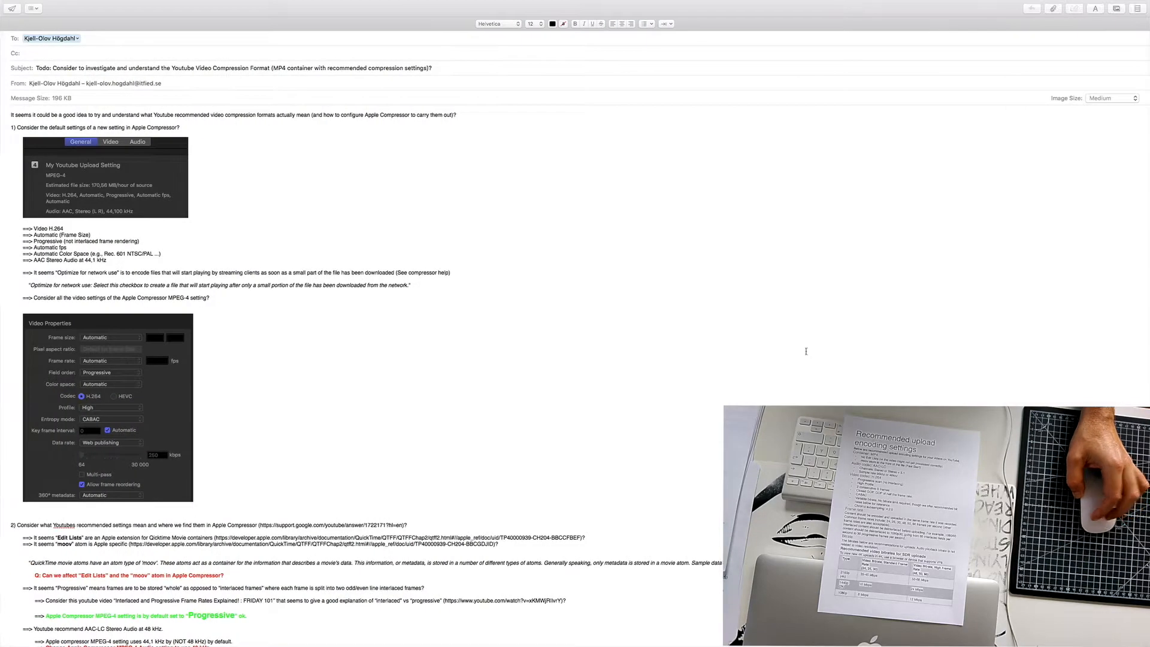
pyautogui.hotkey('ctrl', 'Left')
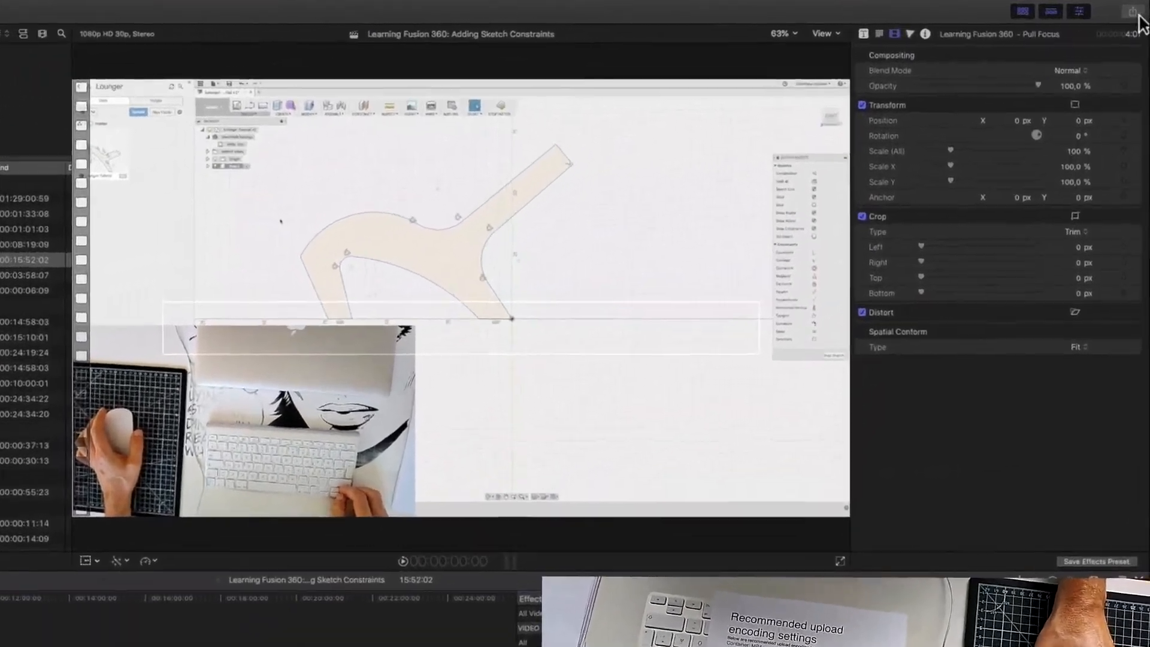
pyautogui.click(1135, 10)
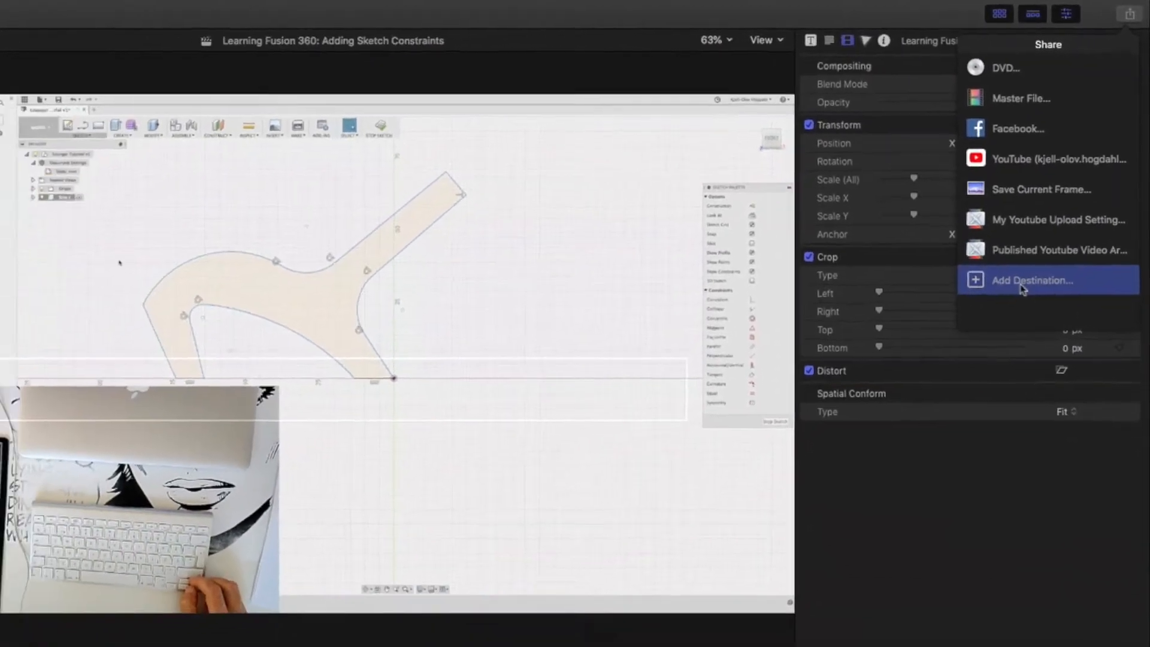
pyautogui.click(1023, 282)
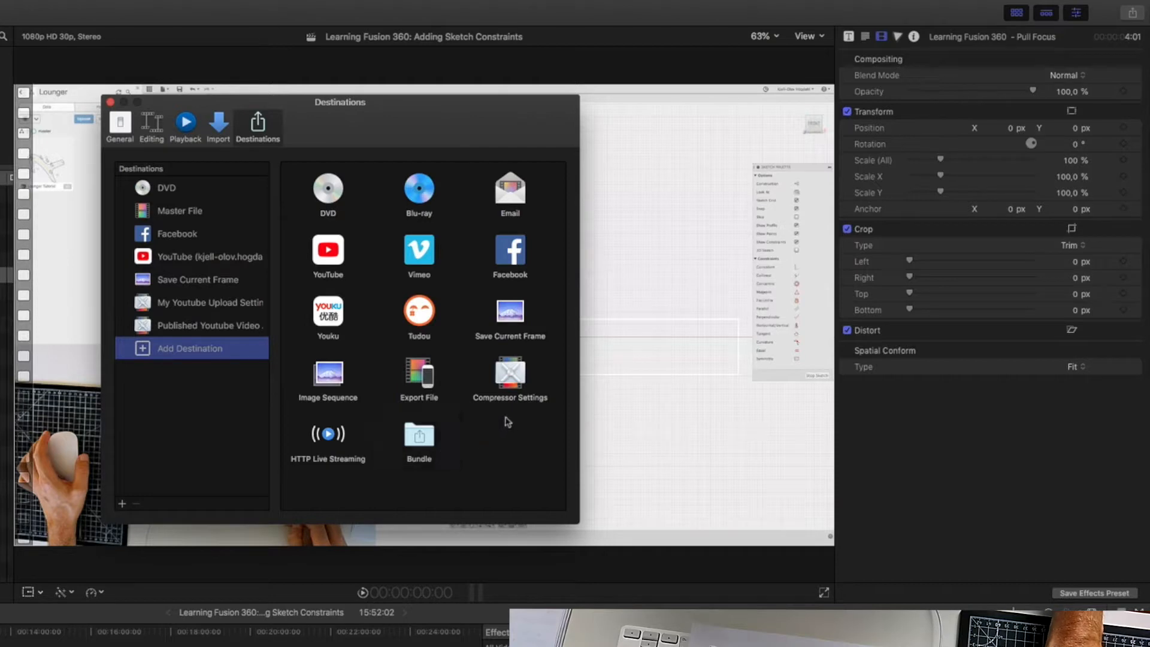
pyautogui.moveTo(514, 378); pyautogui.dragTo(194, 347)
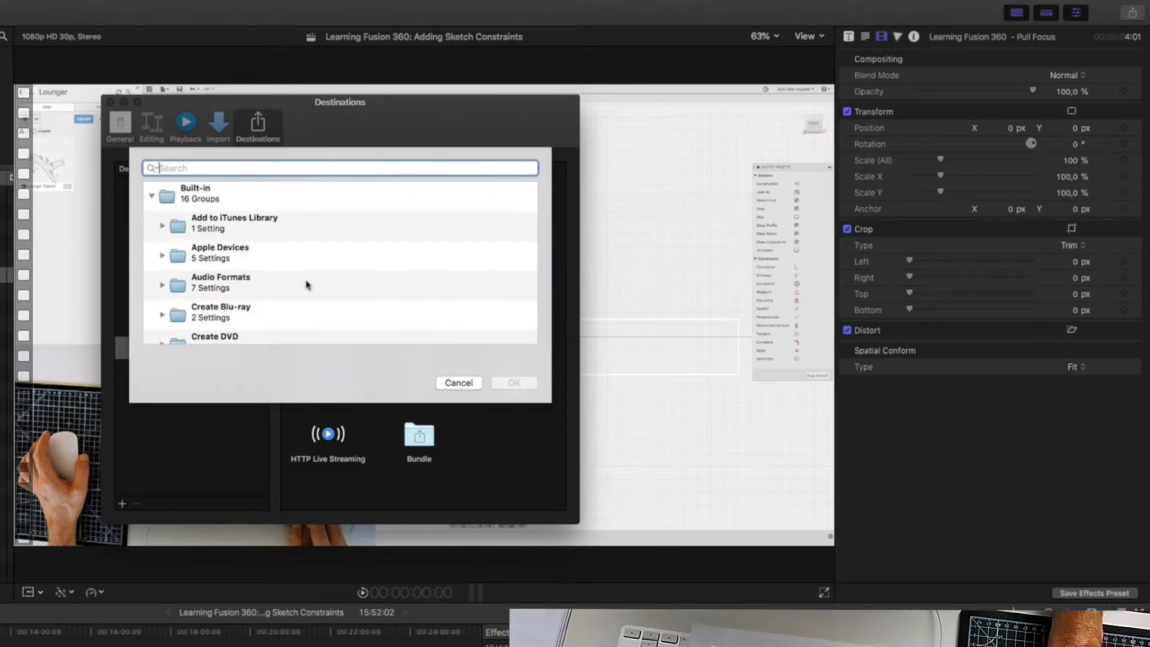
pyautogui.scroll(-15, 307, 285)
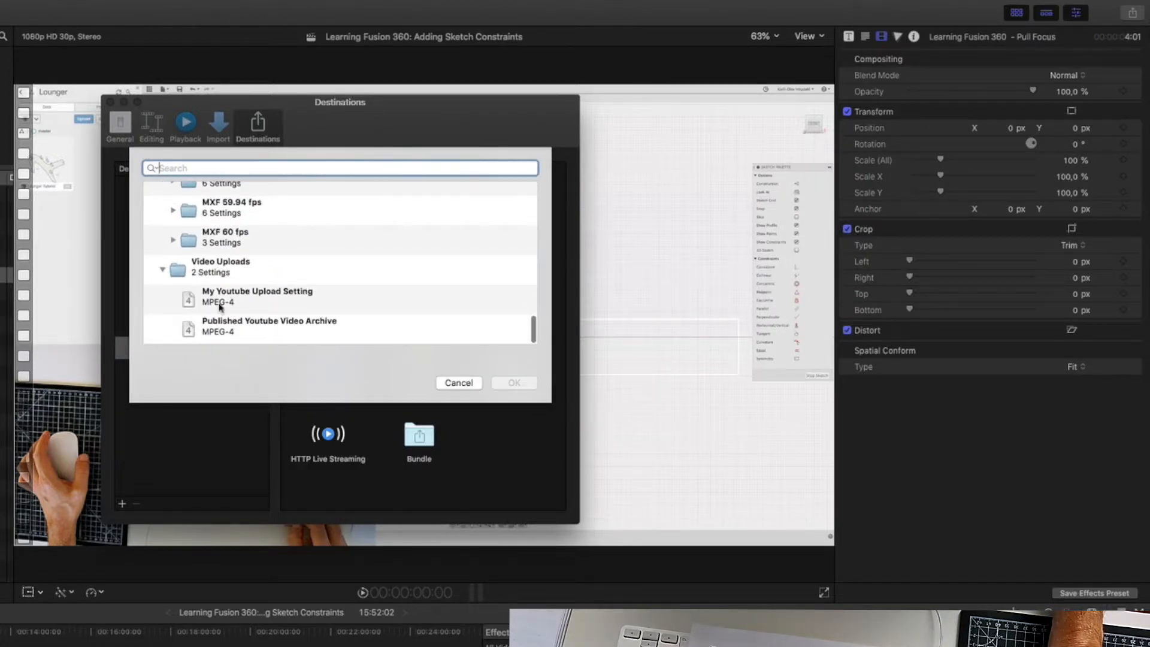
pyautogui.click(231, 301)
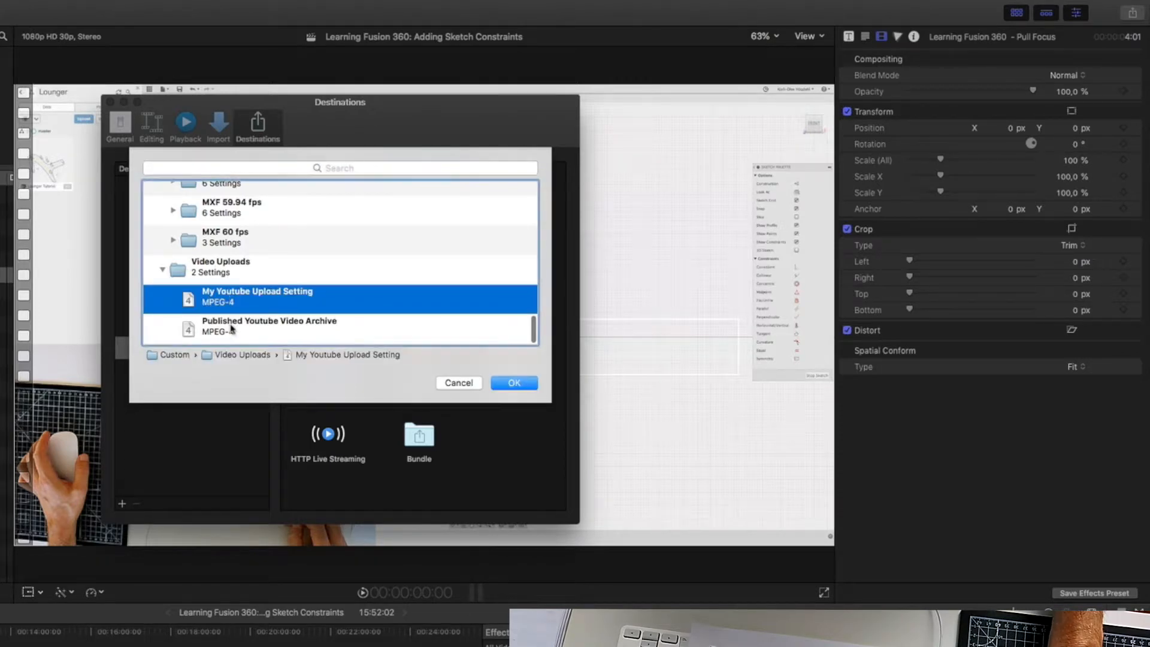
pyautogui.click(231, 329)
pyautogui.click(223, 294)
pyautogui.click(458, 383)
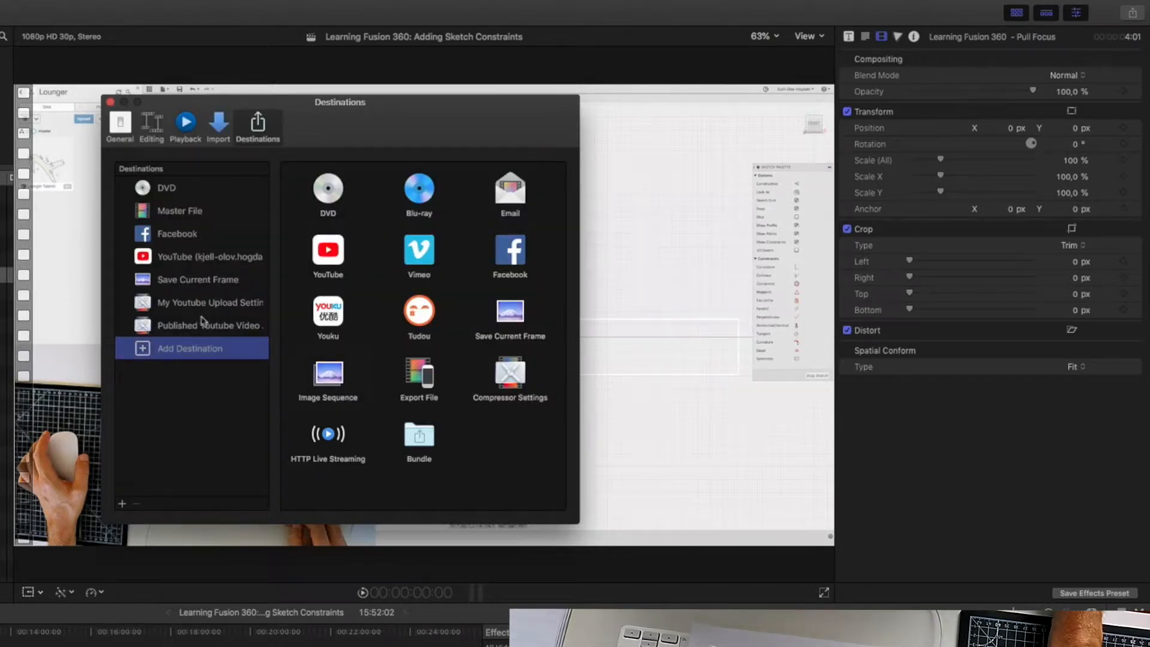
pyautogui.click(111, 105)
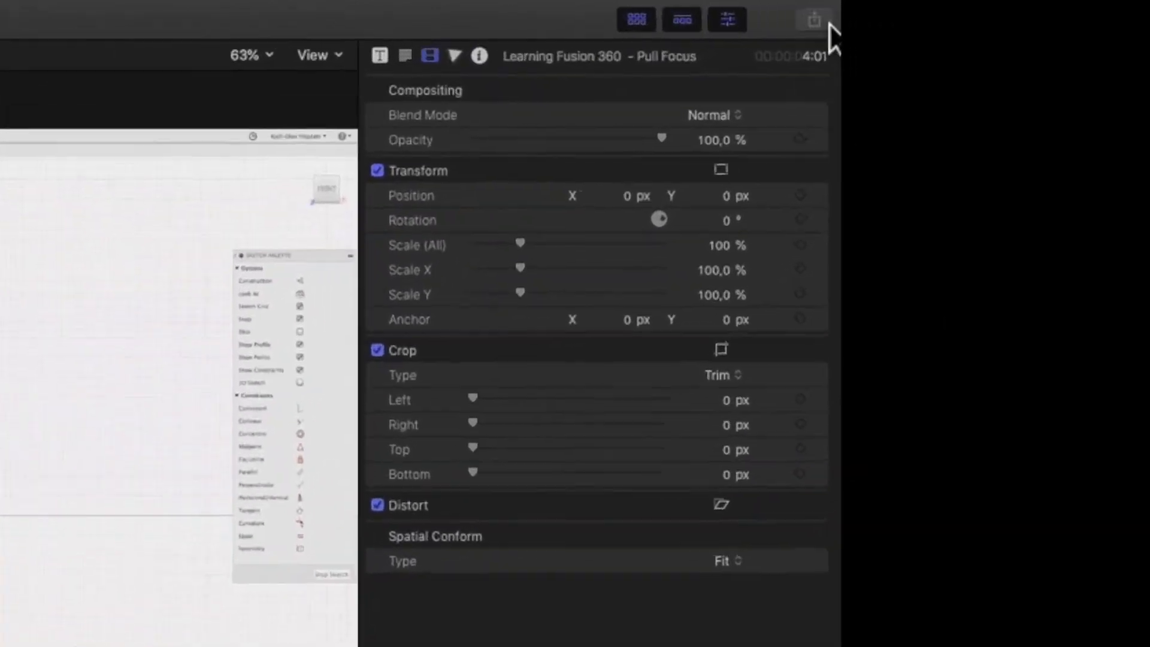
# Step: Share the project with My Youtube Upload Setting and check the export's info and settings
pyautogui.click(818, 22)
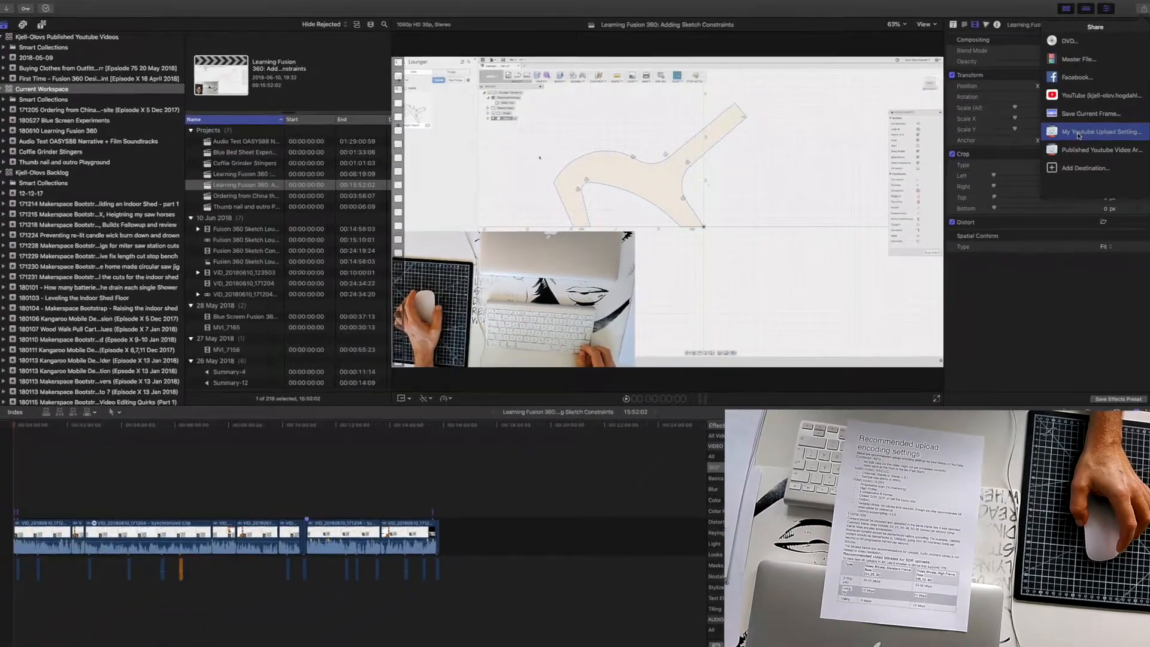
pyautogui.click(1073, 132)
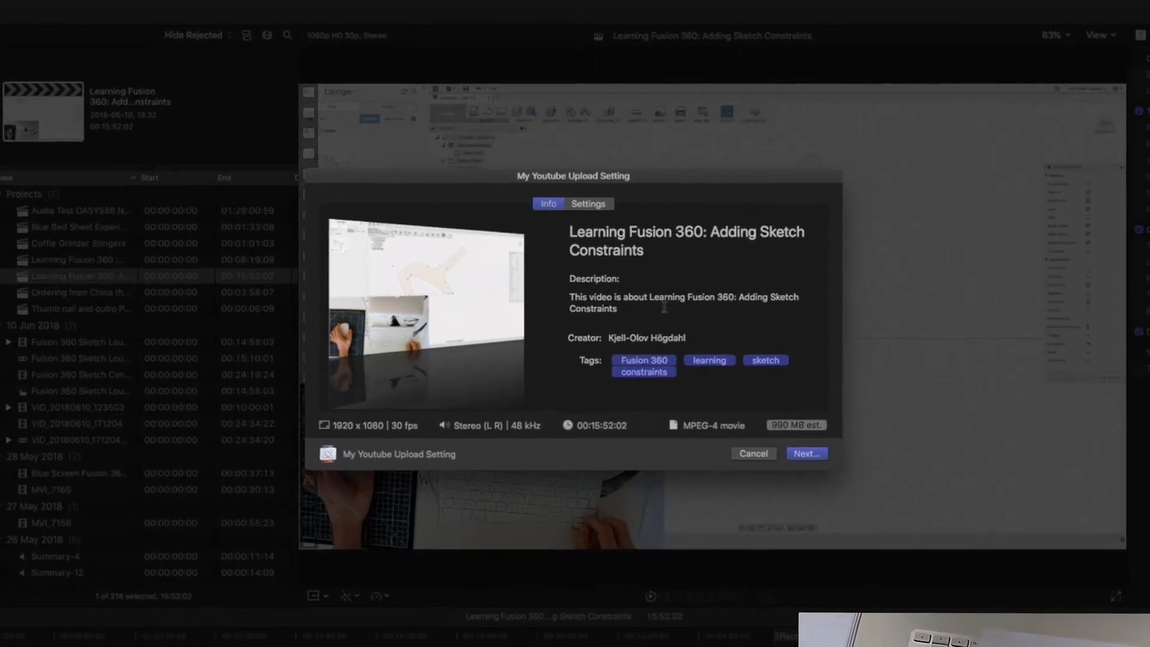
pyautogui.click(596, 208)
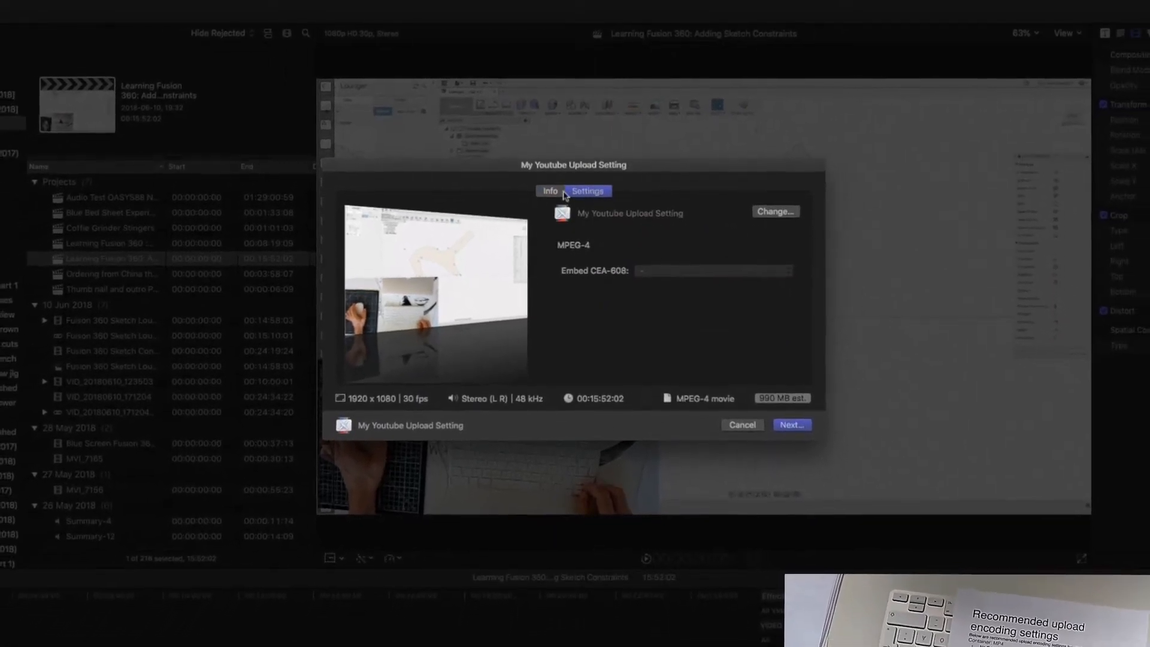
pyautogui.click(550, 194)
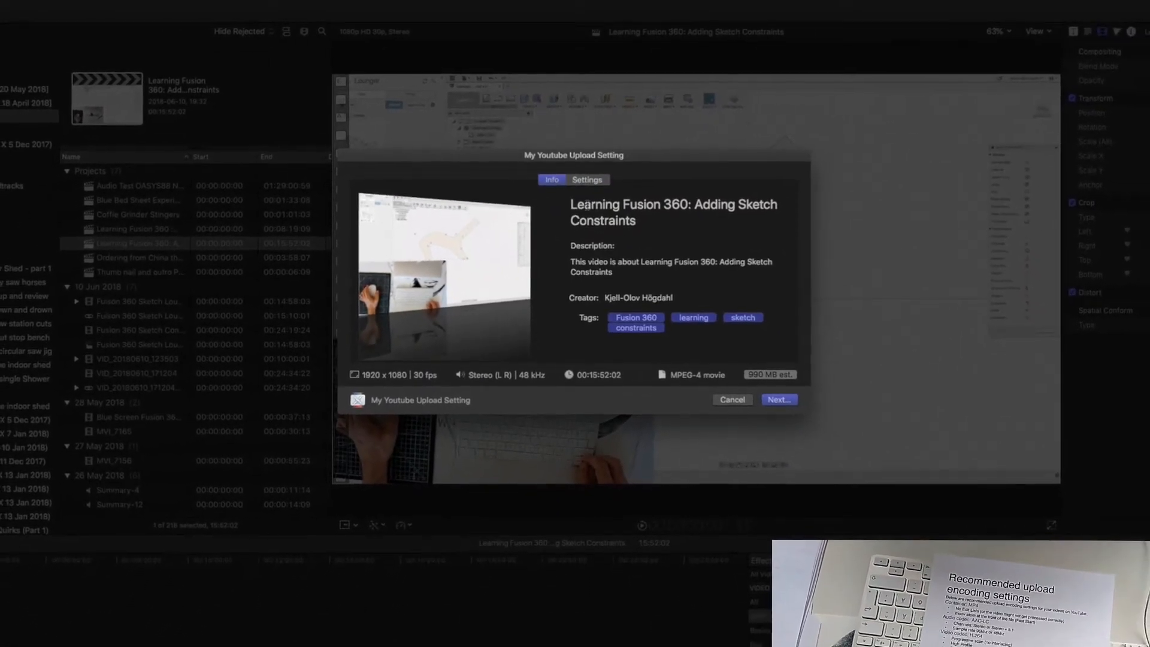
# Step: Proceed to the export's file name and Desktop save location, and cancel the export without saving
pyautogui.click(788, 405)
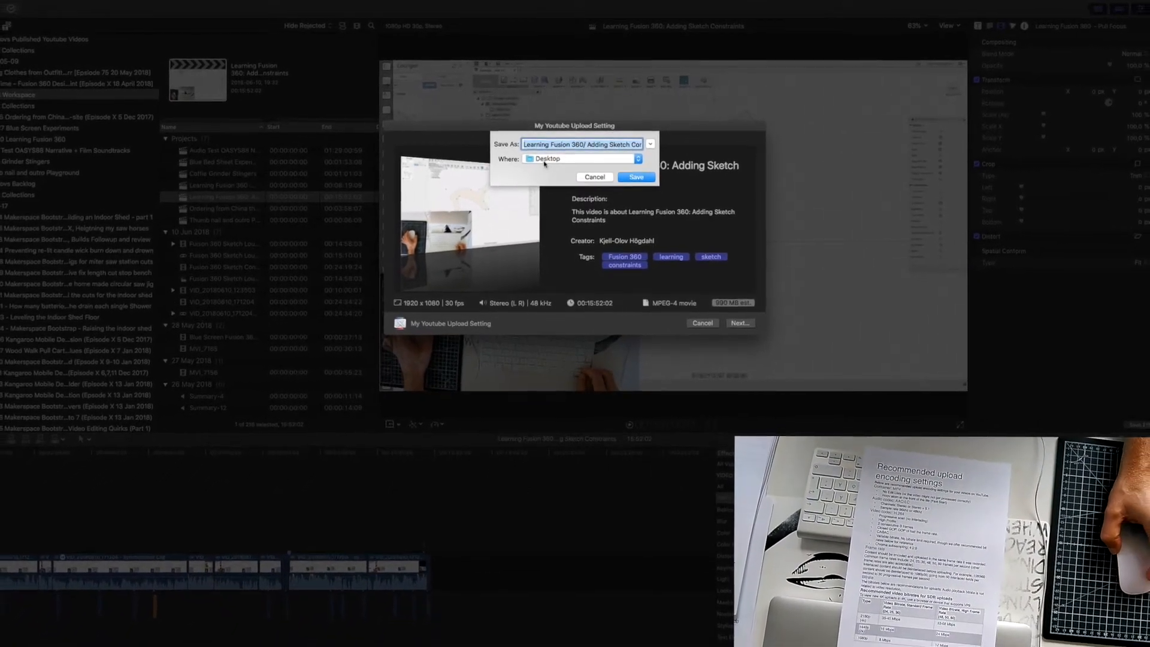
pyautogui.click(593, 168)
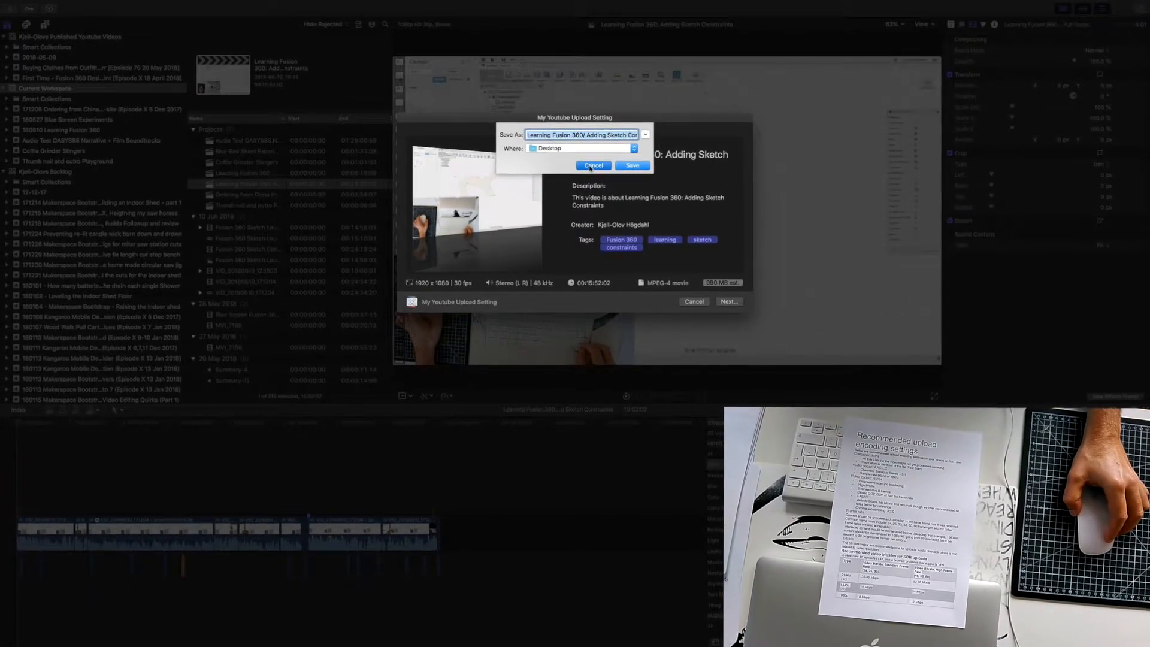
pyautogui.click(697, 303)
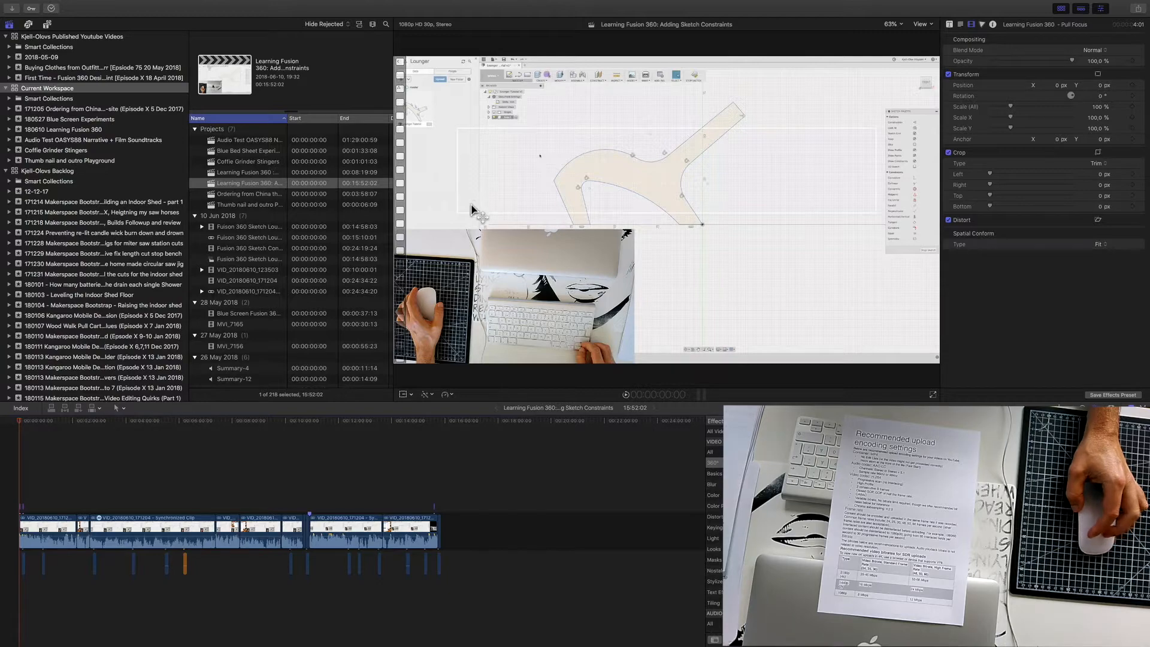
# Step: Switch to the desktop and show the file info of the exported Learning Fusion 360/ Adding Sketch Constraints.mp4
pyautogui.hotkey('ctrl', 'Right')
pyautogui.hotkey('ctrl', 'Right')
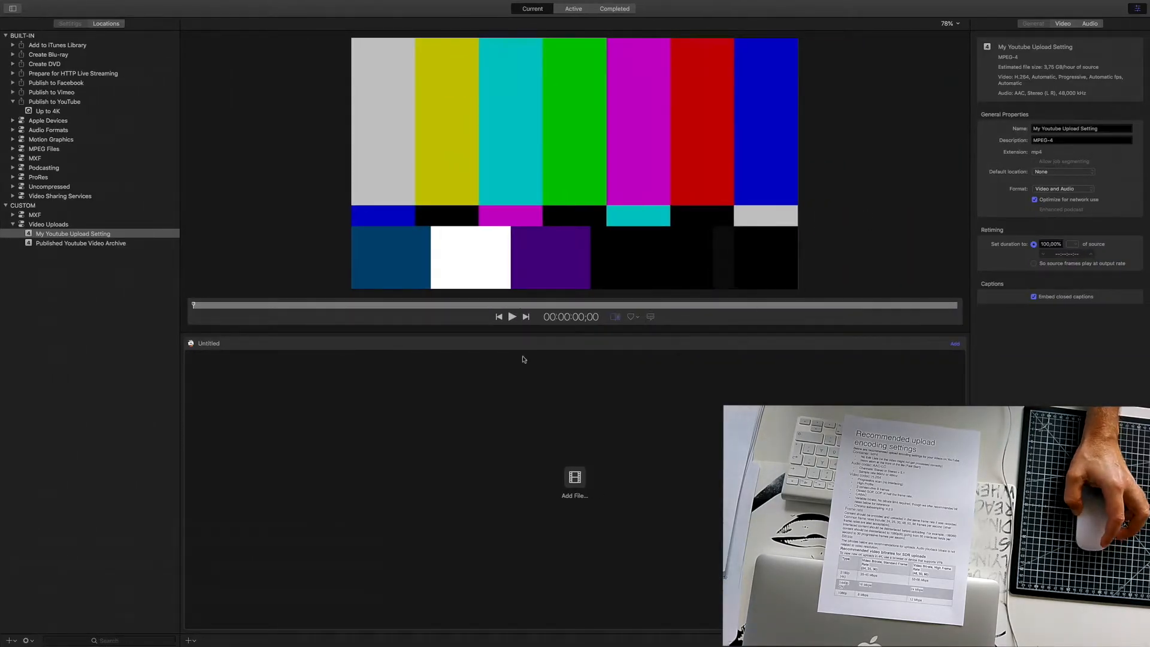
pyautogui.hotkey('ctrl', 'Left')
pyautogui.hotkey('ctrl', 'Left')
pyautogui.hotkey('ctrl', 'Left')
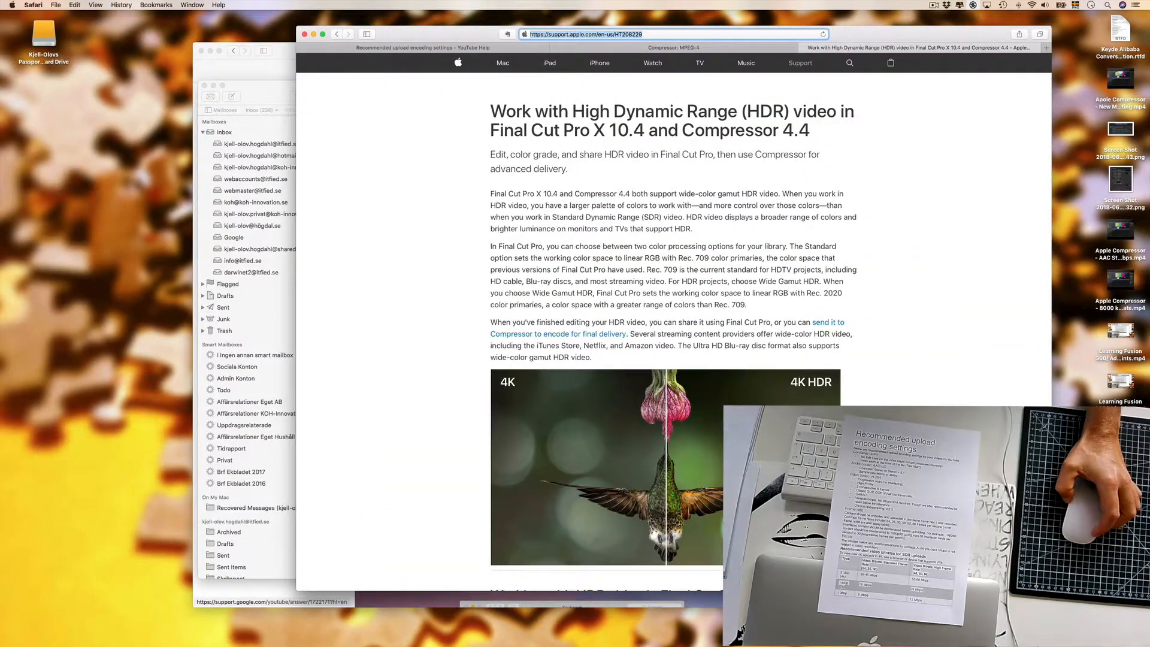
pyautogui.click(1121, 331)
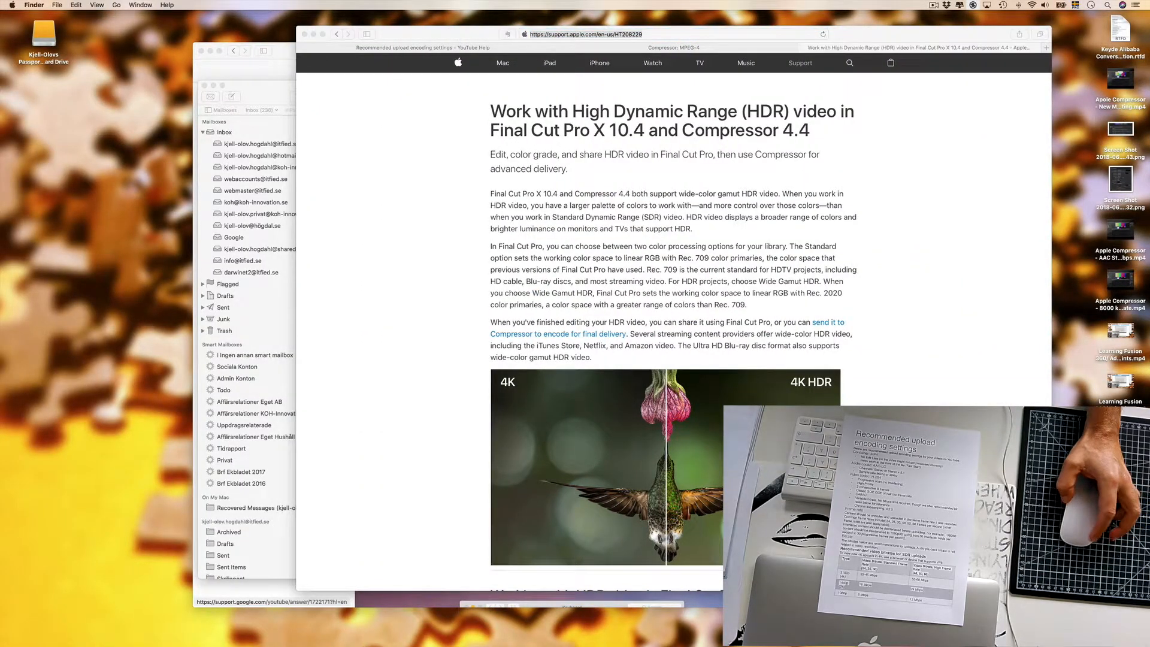
pyautogui.press('super+i')
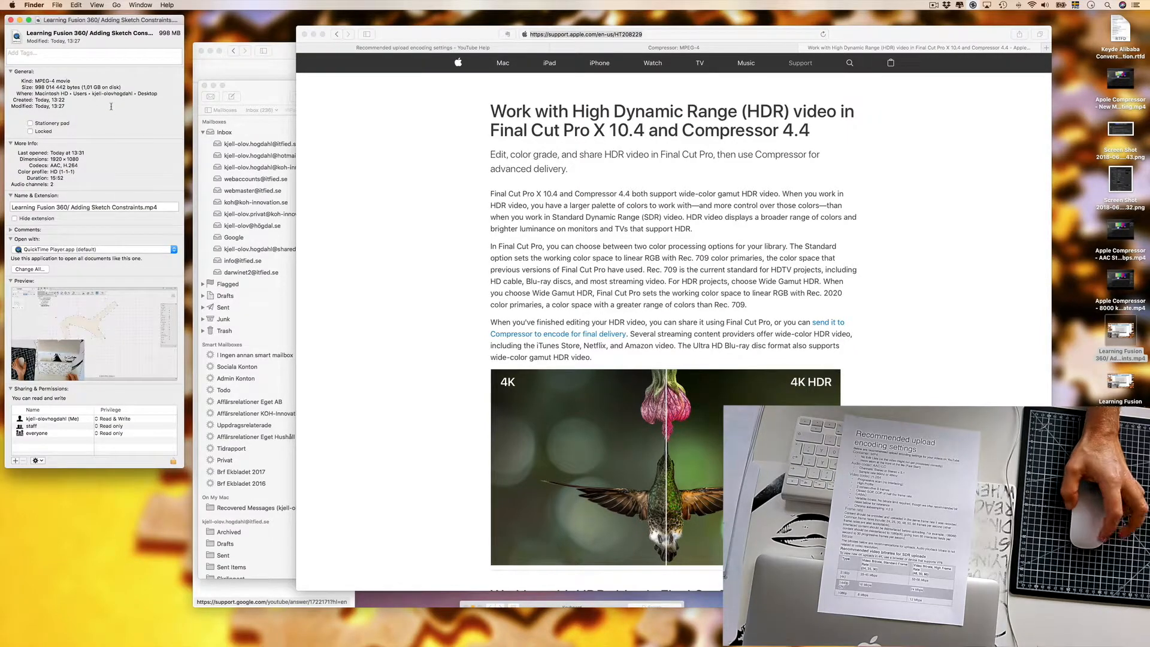
# Step: Switch to the Mail draft about the YouTube video compression format and review its SDR and HDR color space notes
pyautogui.hotkey('ctrl', 'Right')
pyautogui.hotkey('ctrl', 'Right')
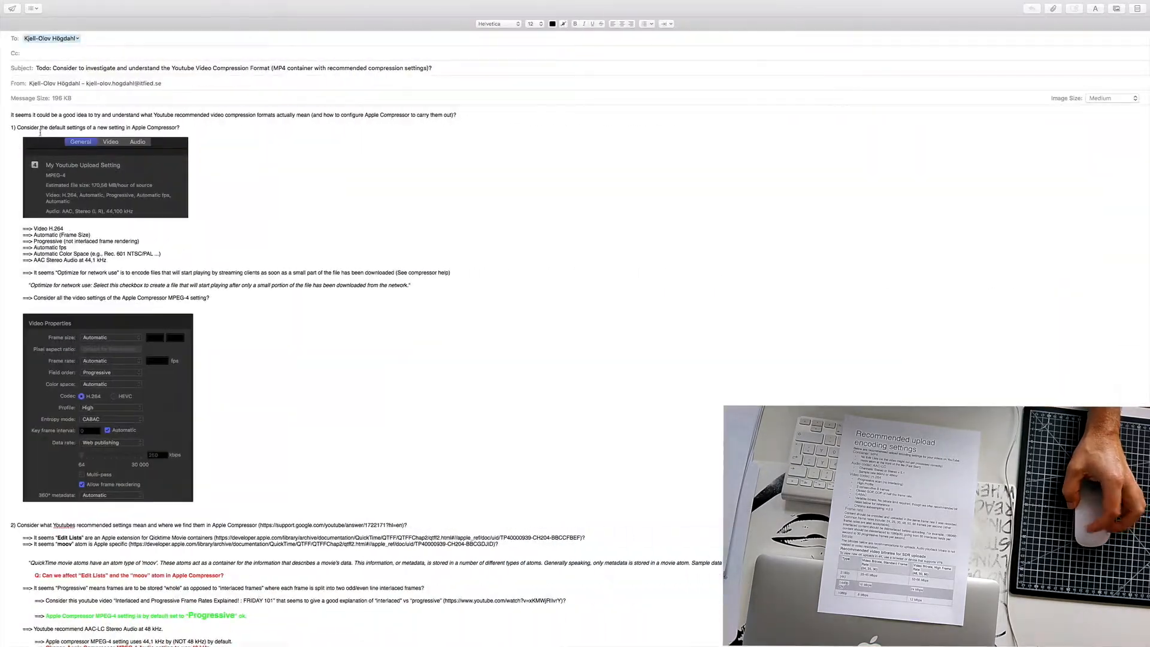
pyautogui.hotkey('ctrl', 'Right')
pyautogui.hotkey('ctrl', 'Left')
pyautogui.hotkey('ctrl', 'Left')
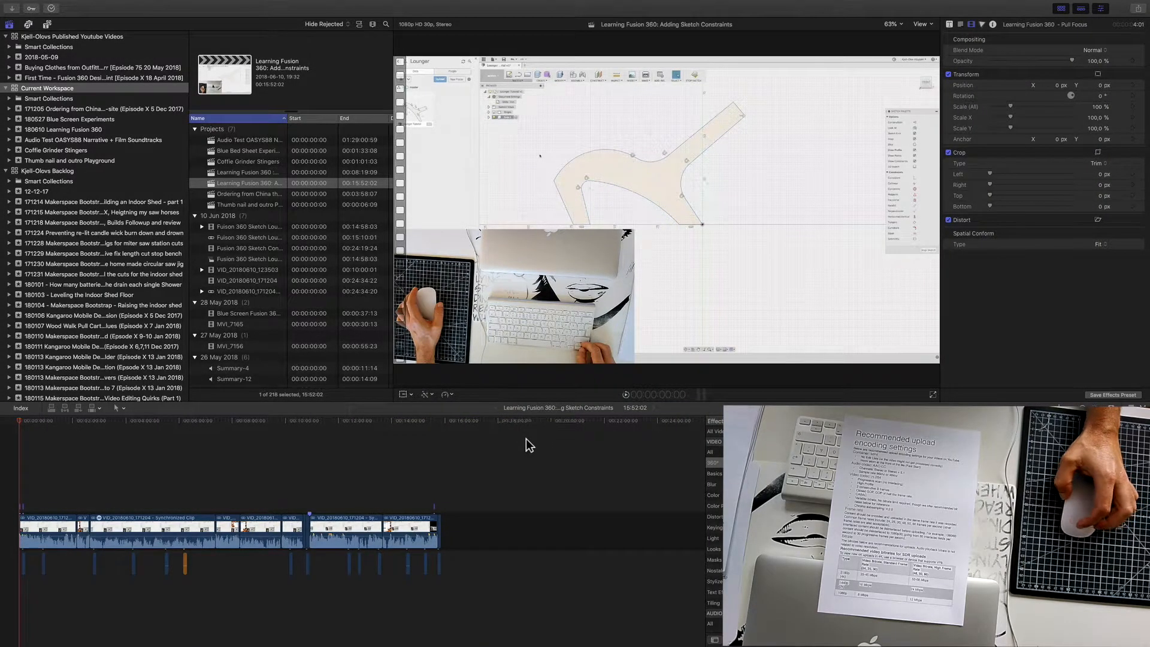
pyautogui.hotkey('ctrl', 'Left')
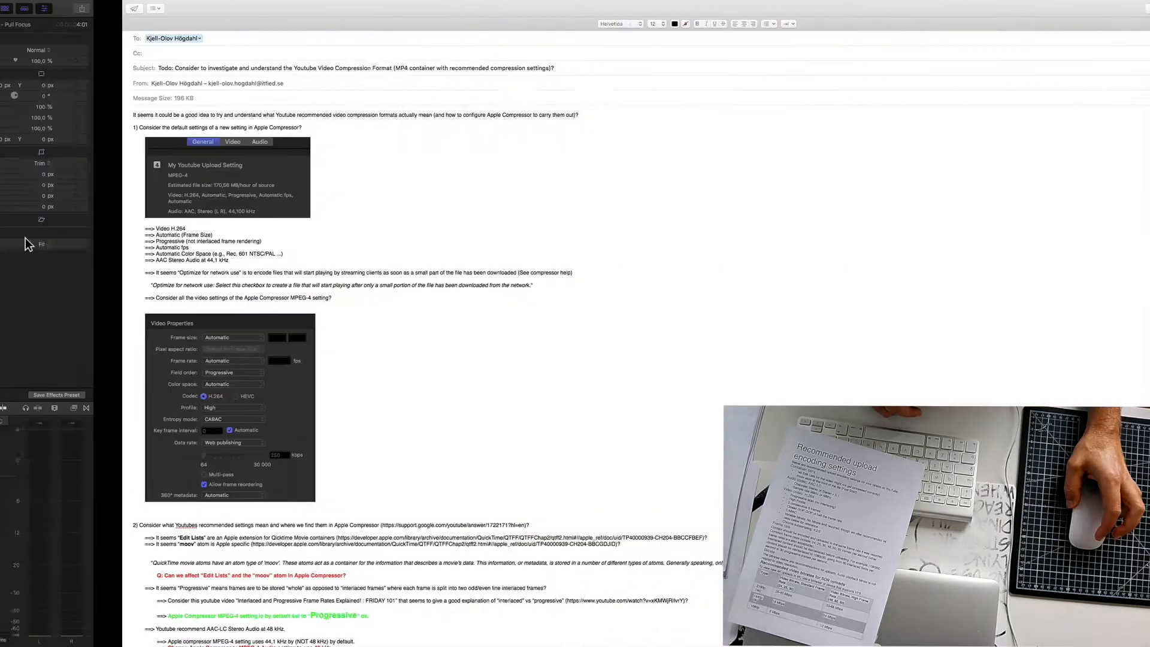
pyautogui.scroll(2, 275, 242)
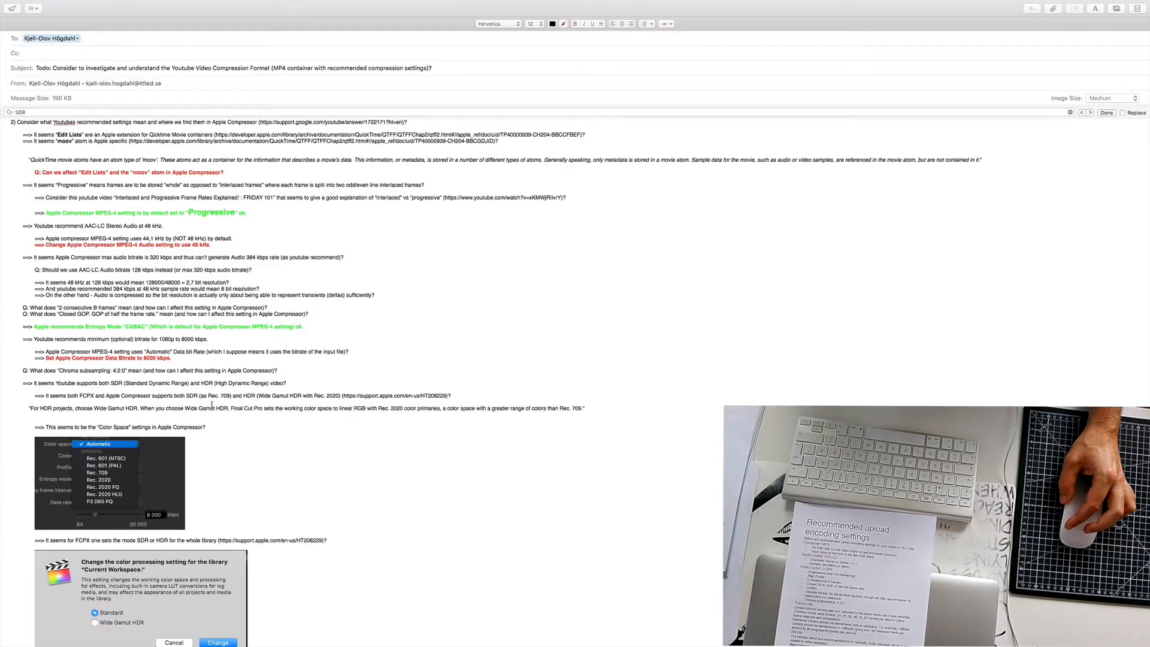
# Step: Switch to Compressor and check the color space choices in the upload setting's video properties, keeping Automatic
pyautogui.hotkey('ctrl', 'Right')
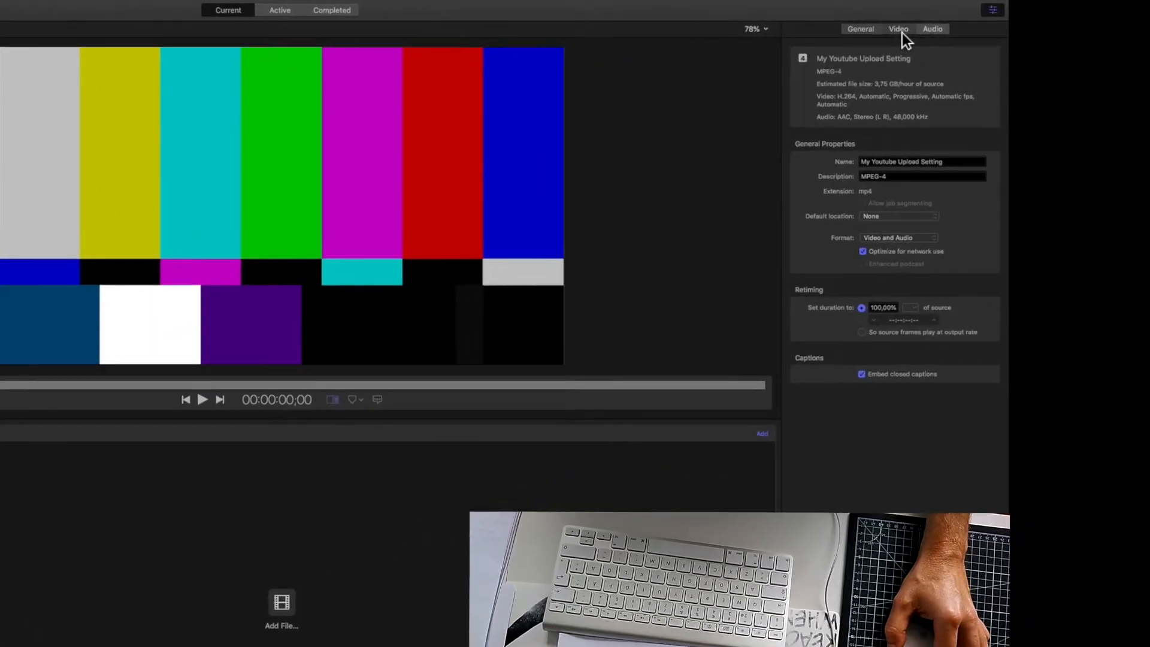
pyautogui.click(1019, 24)
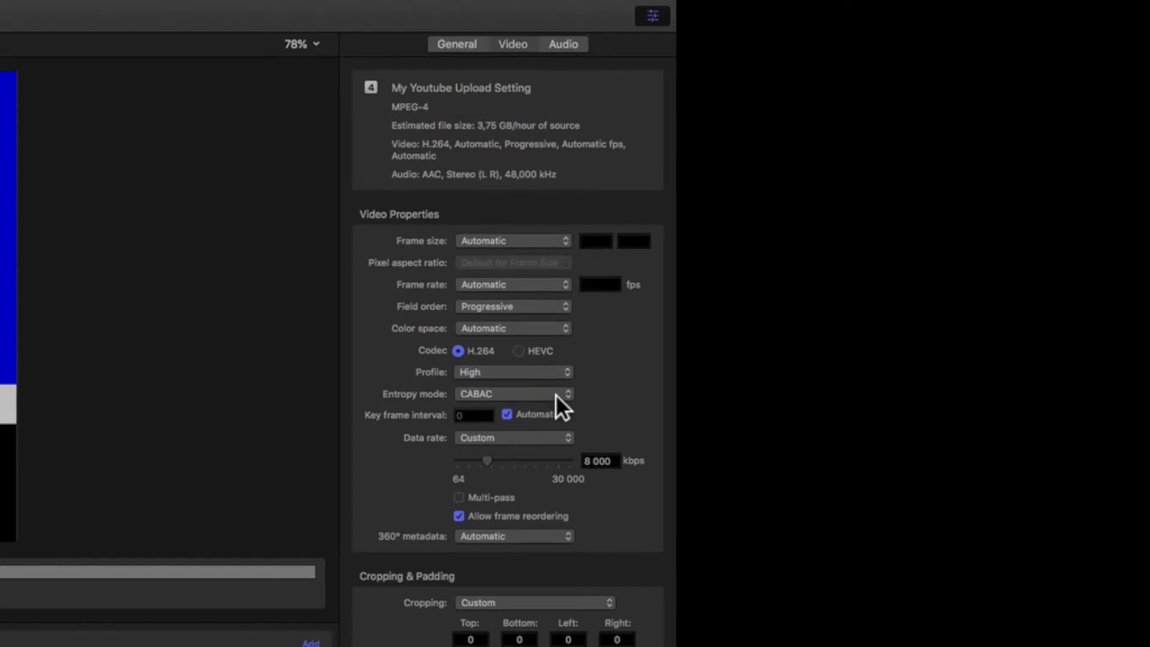
pyautogui.click(567, 331)
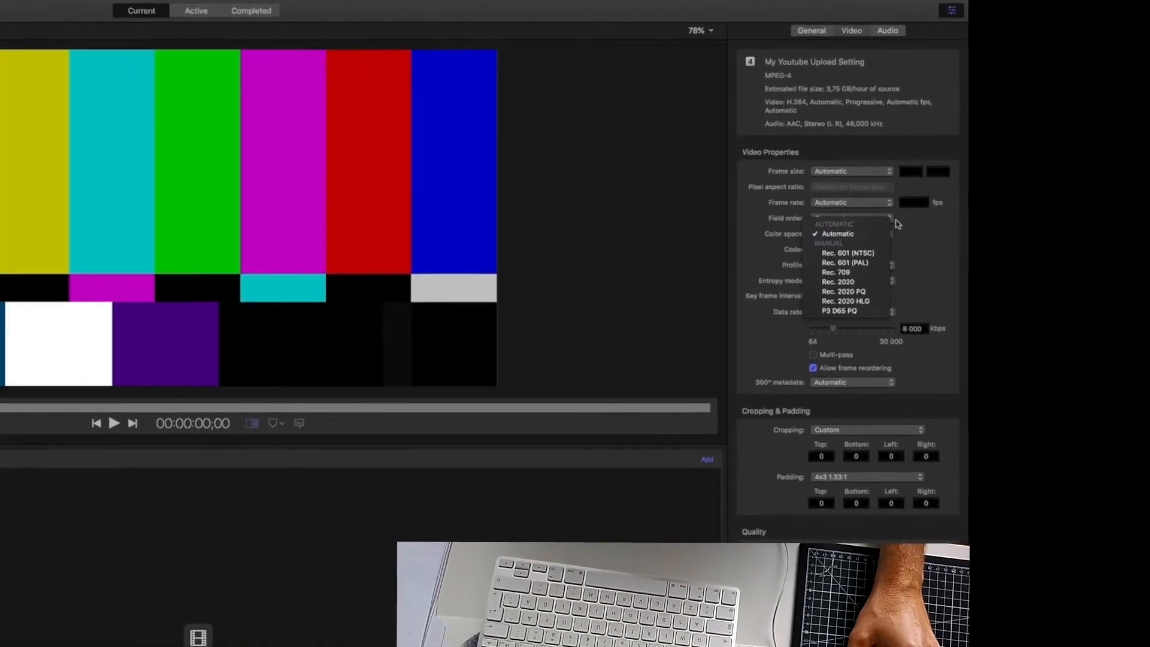
pyautogui.click(915, 232)
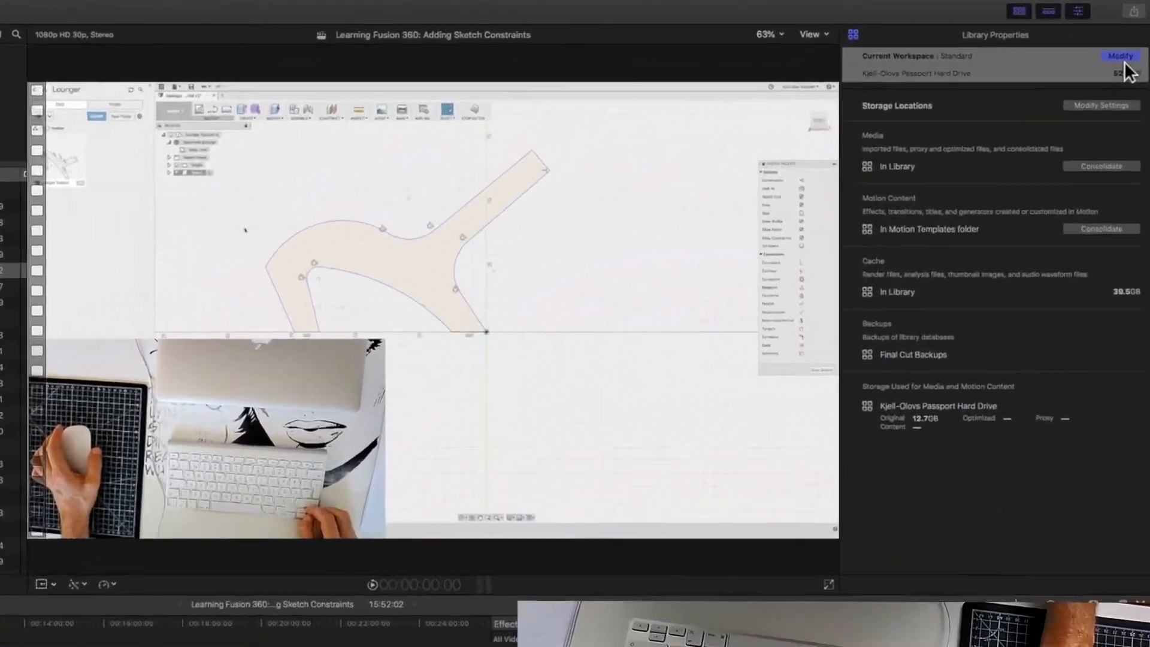
# Step: Check the Current Workspace library's color processing choices in Final Cut Pro, keeping it on Standard
pyautogui.click(1123, 59)
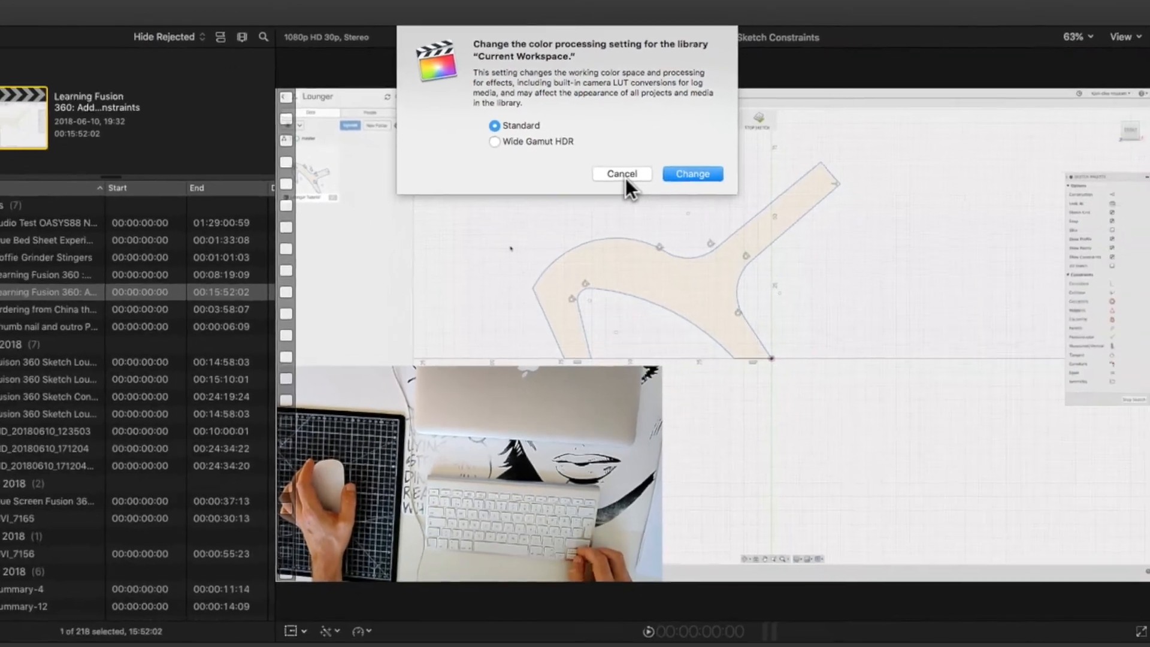
pyautogui.click(623, 175)
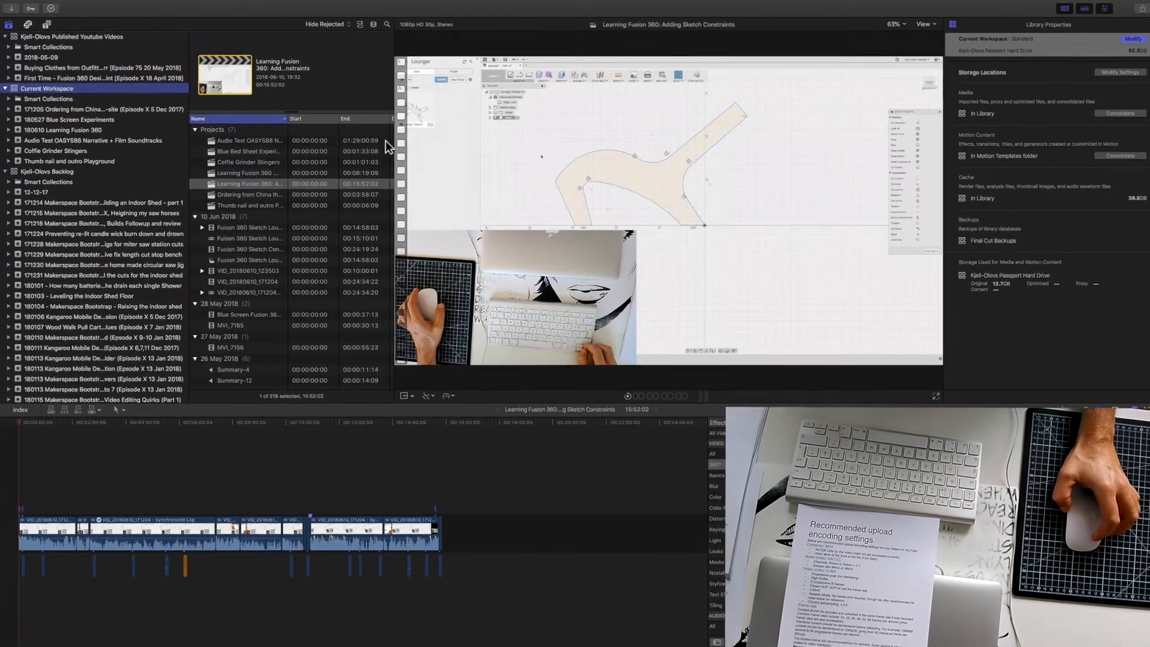